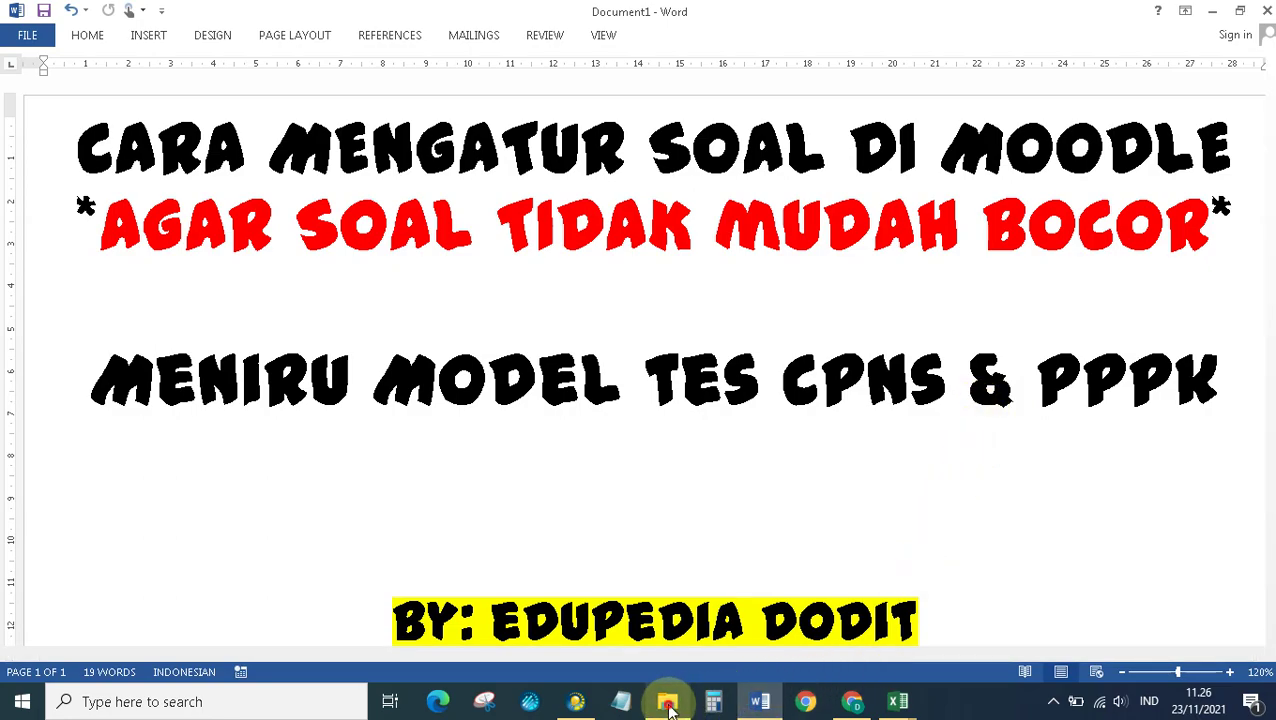
Step: Switch to File Explorer and select the PAS GASAL BAHASA INDONESIA ZIP archive in the banks folder
click(667, 702)
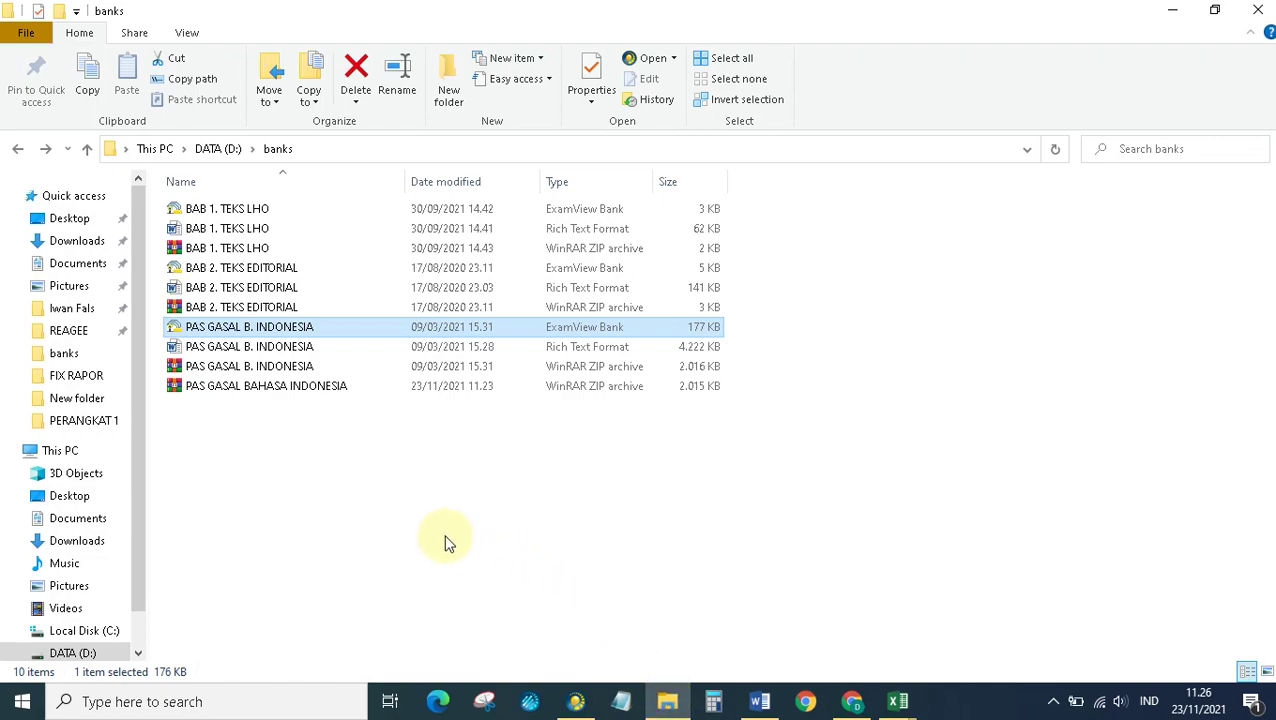
click(270, 368)
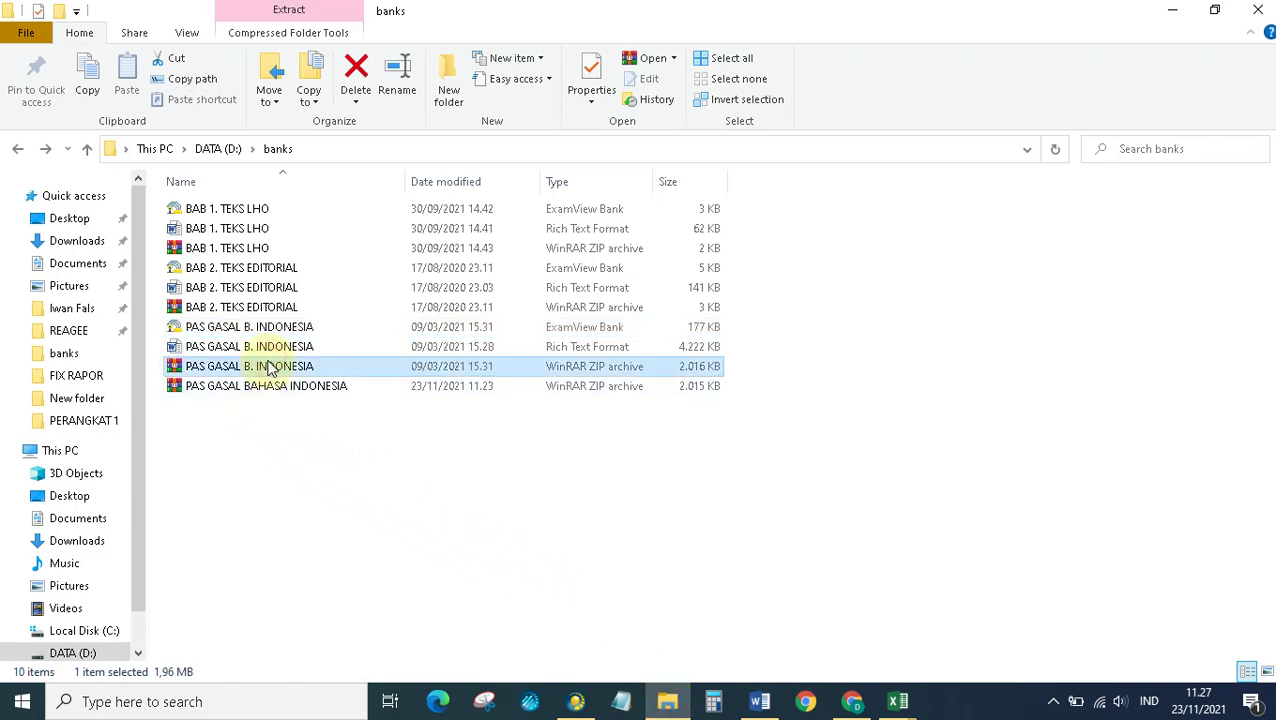
click(229, 394)
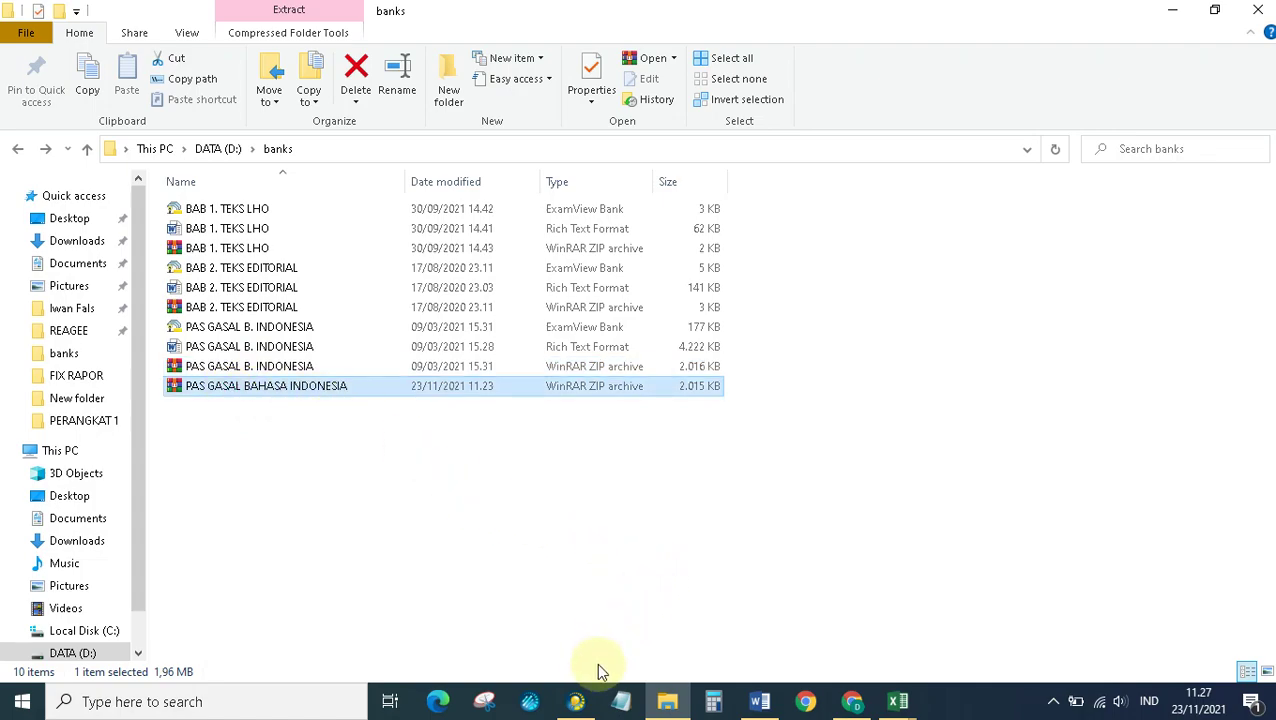
Step: Switch to the Moodle site in Chrome and open the question import page for the PAS BAHASA INDONESIA quiz
click(850, 705)
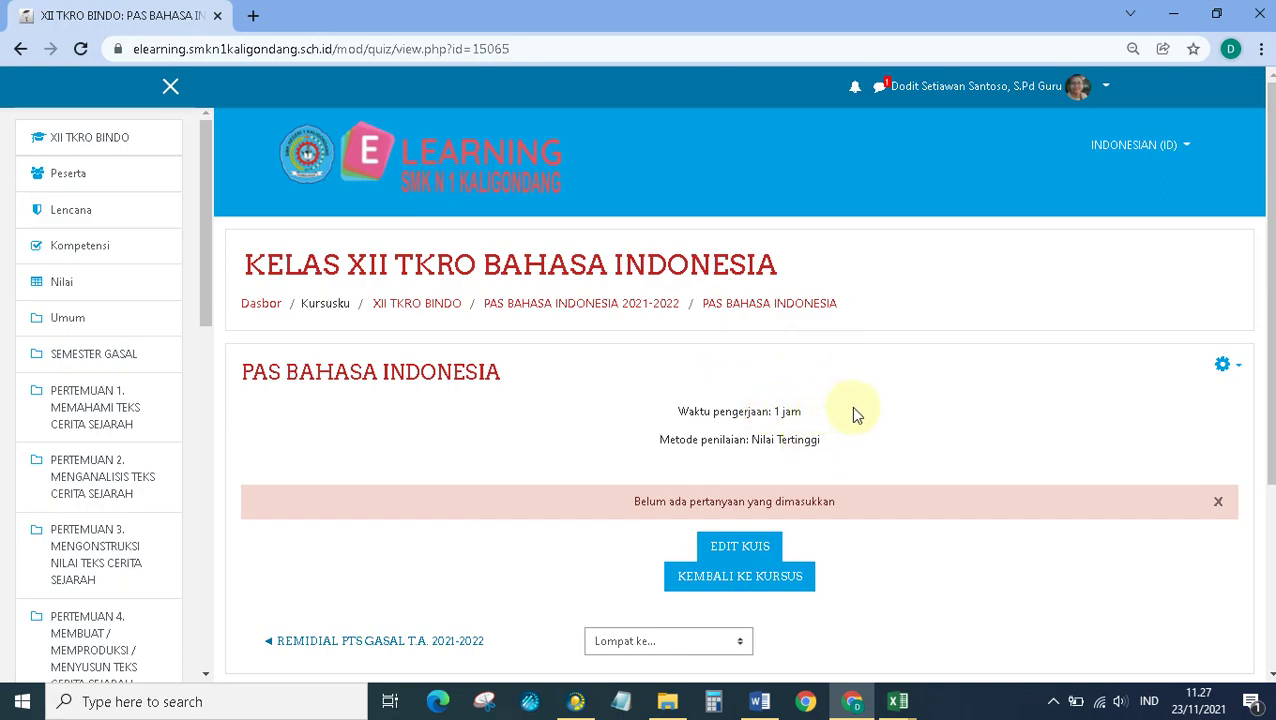
click(1224, 365)
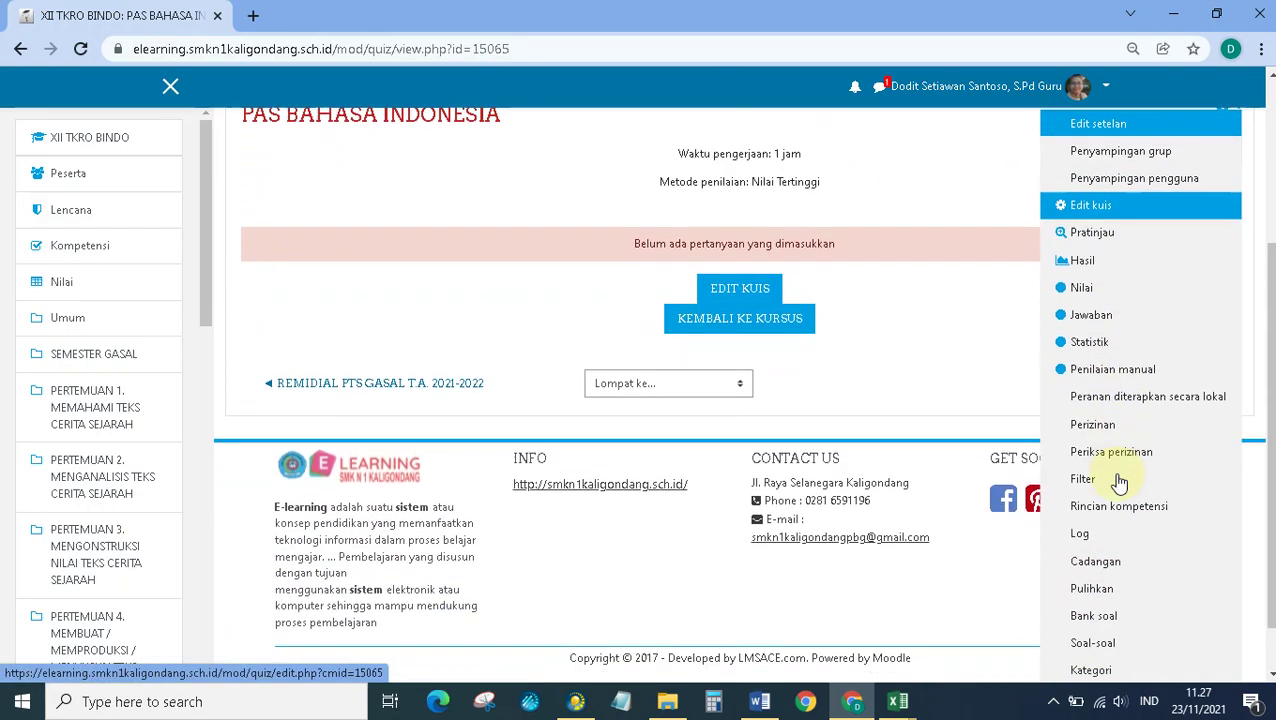
scroll(1125, 468, down, 3)
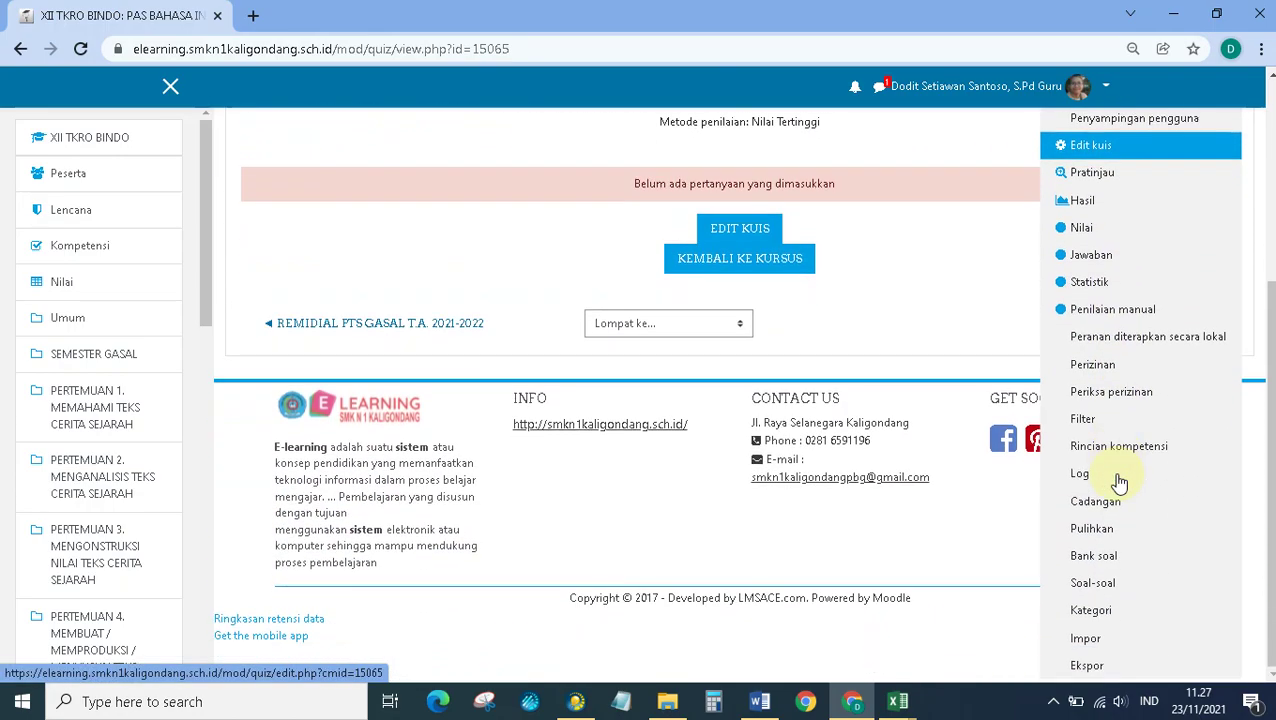
click(1087, 641)
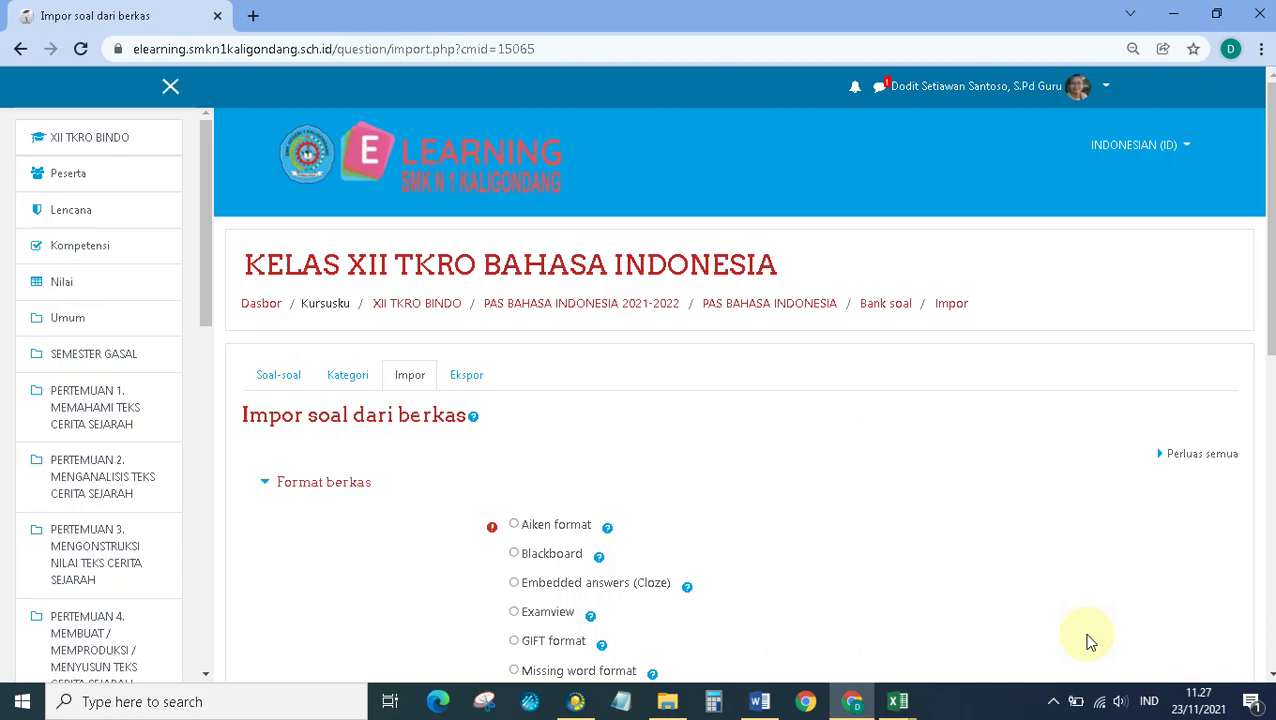
Step: Import the questions from PAS GASAL BAHASA INDONESIA.zip in the banks folder, using the Blackboard format
click(550, 558)
scroll(548, 556, down, 3)
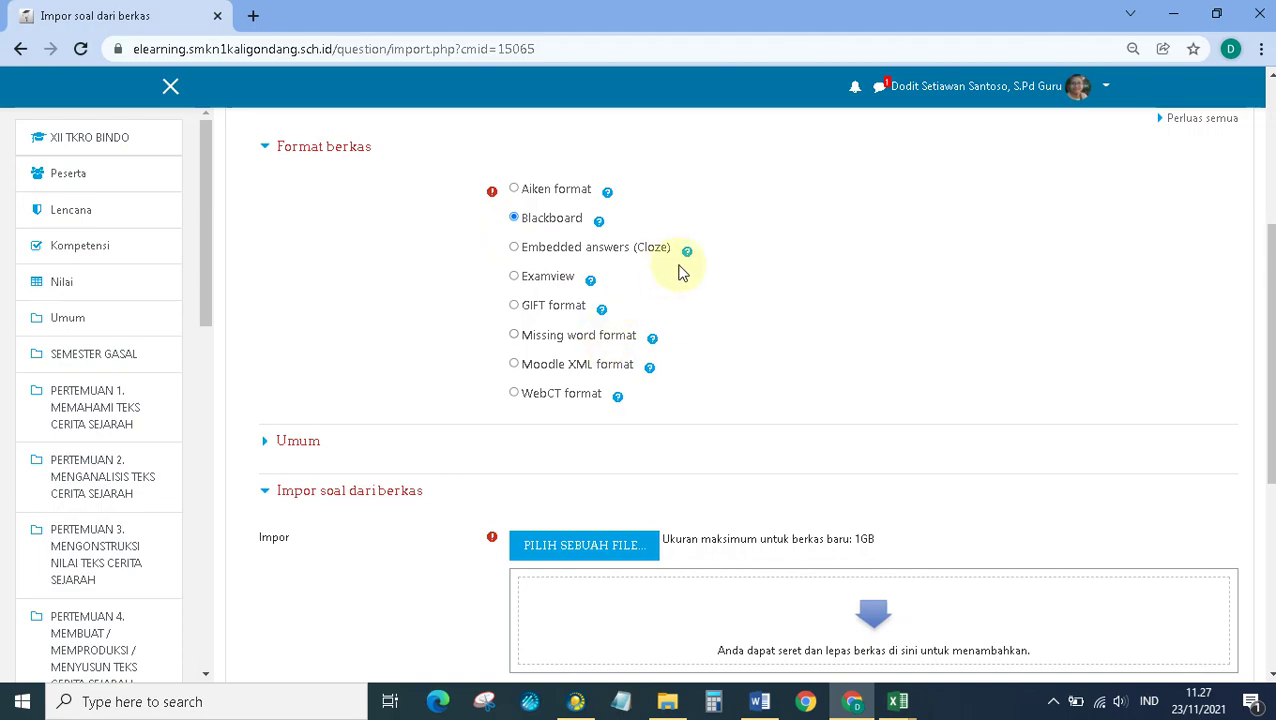
scroll(678, 270, down, 1)
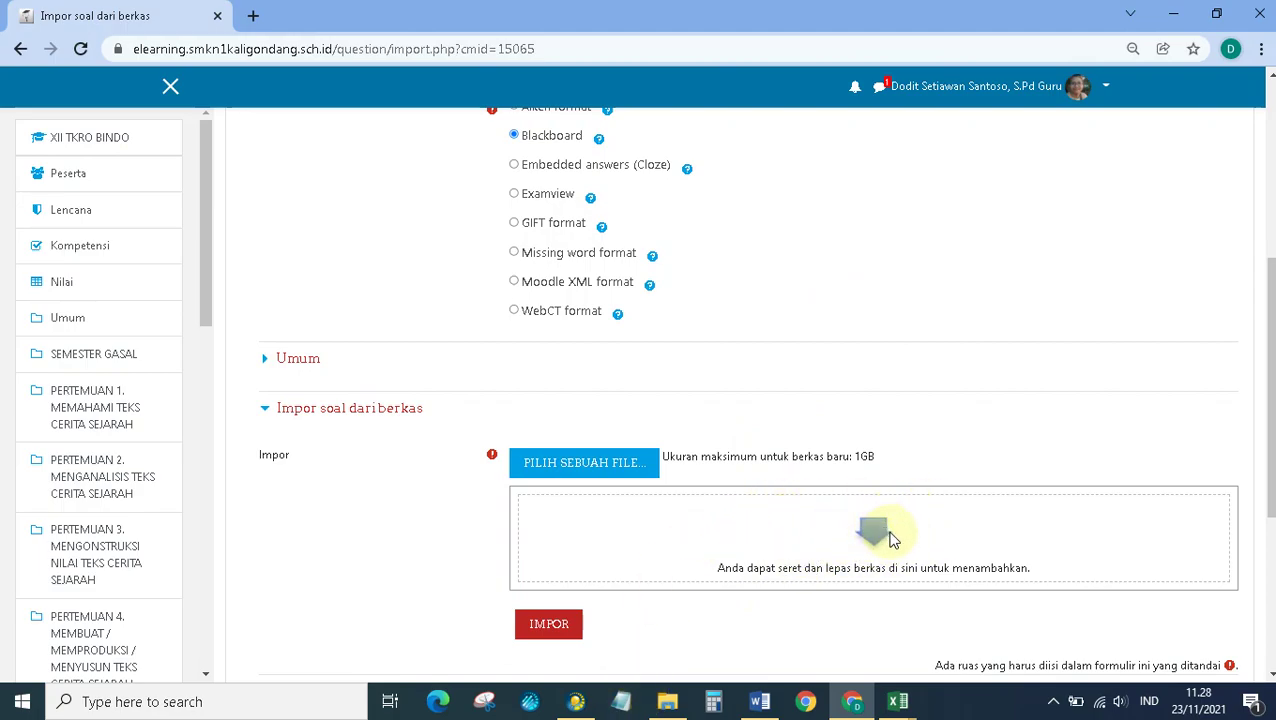
click(667, 701)
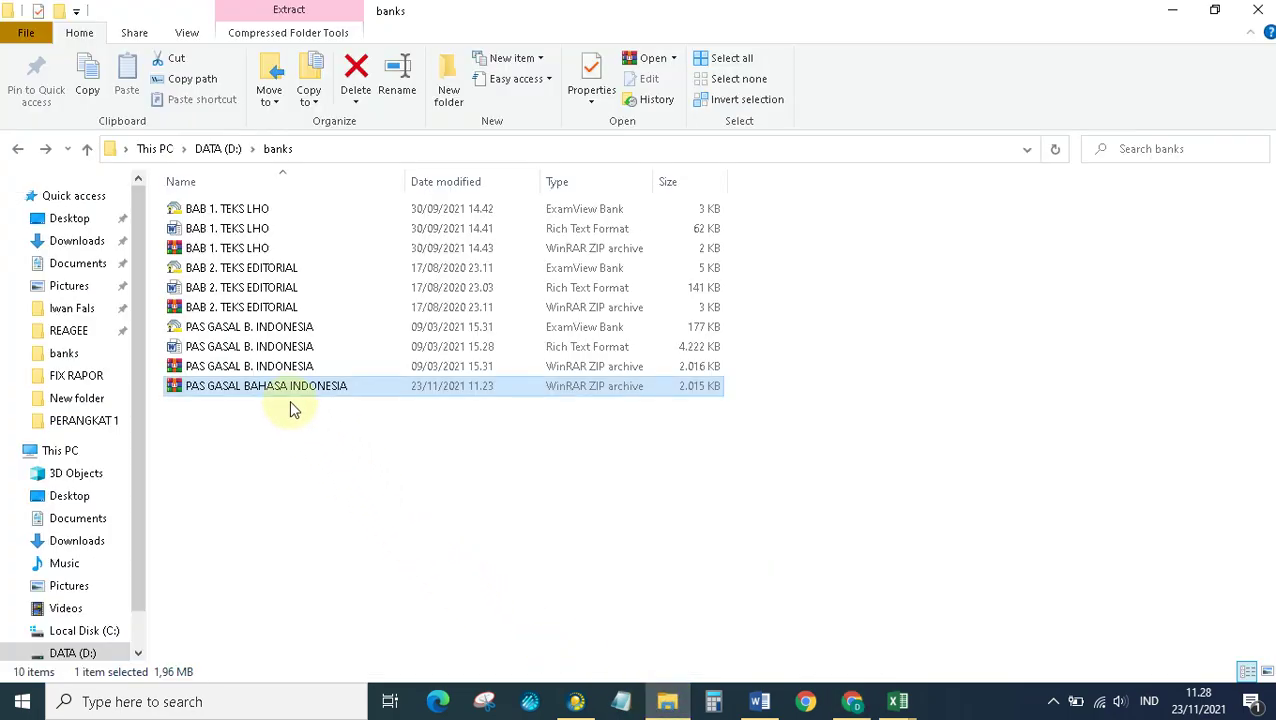
drag(288, 390, 846, 569)
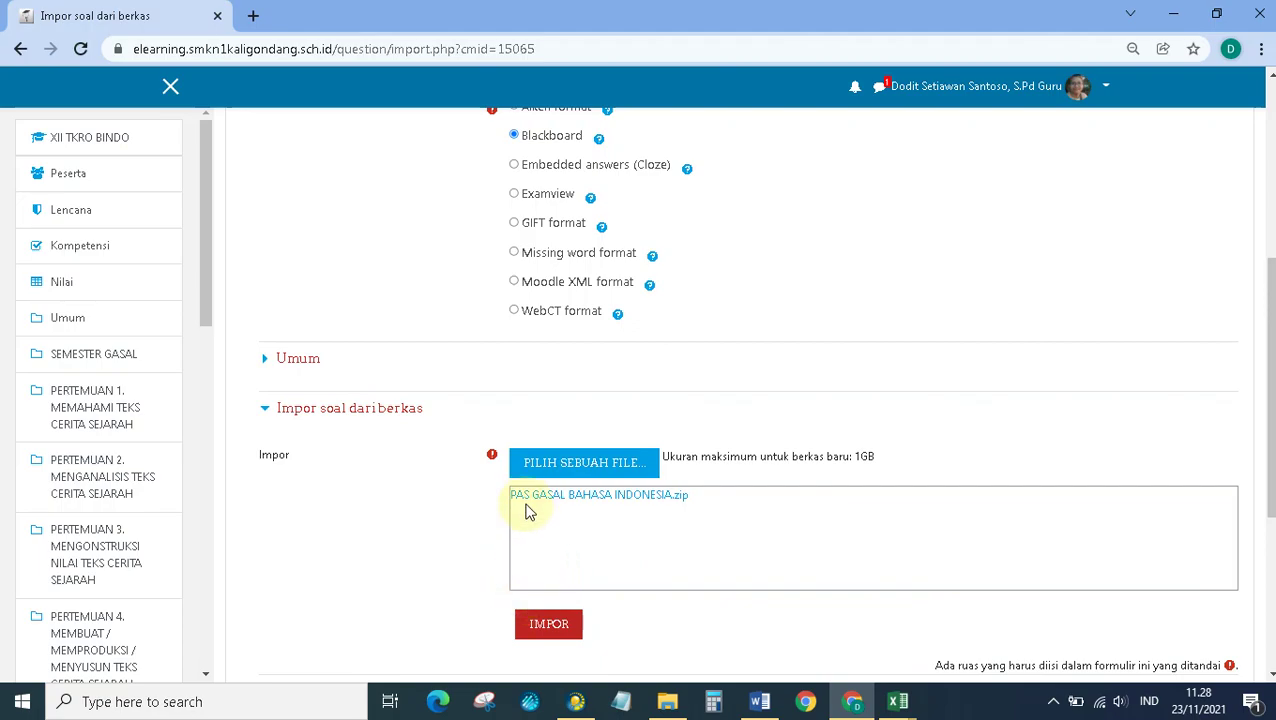
click(540, 630)
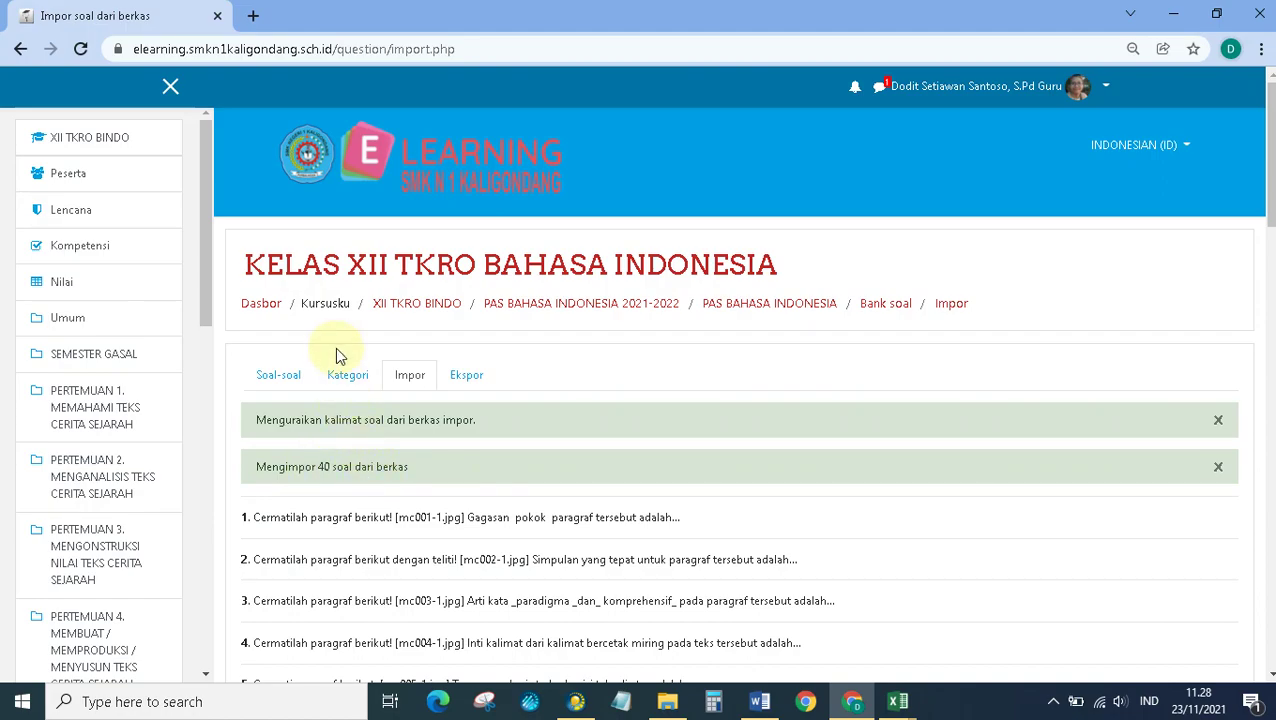
Step: Check the course's question categories for the imported PAS BAHASA INDONESIA set
click(347, 378)
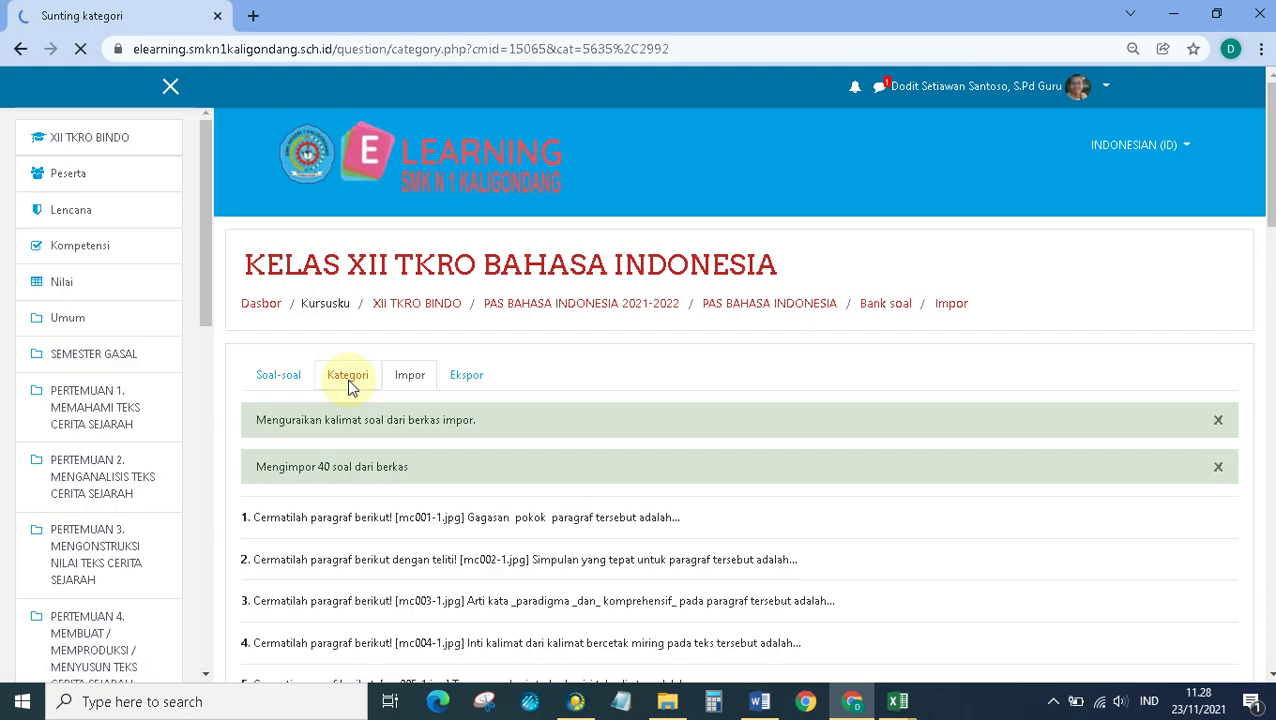
scroll(425, 462, down, 2)
scroll(425, 462, down, 1)
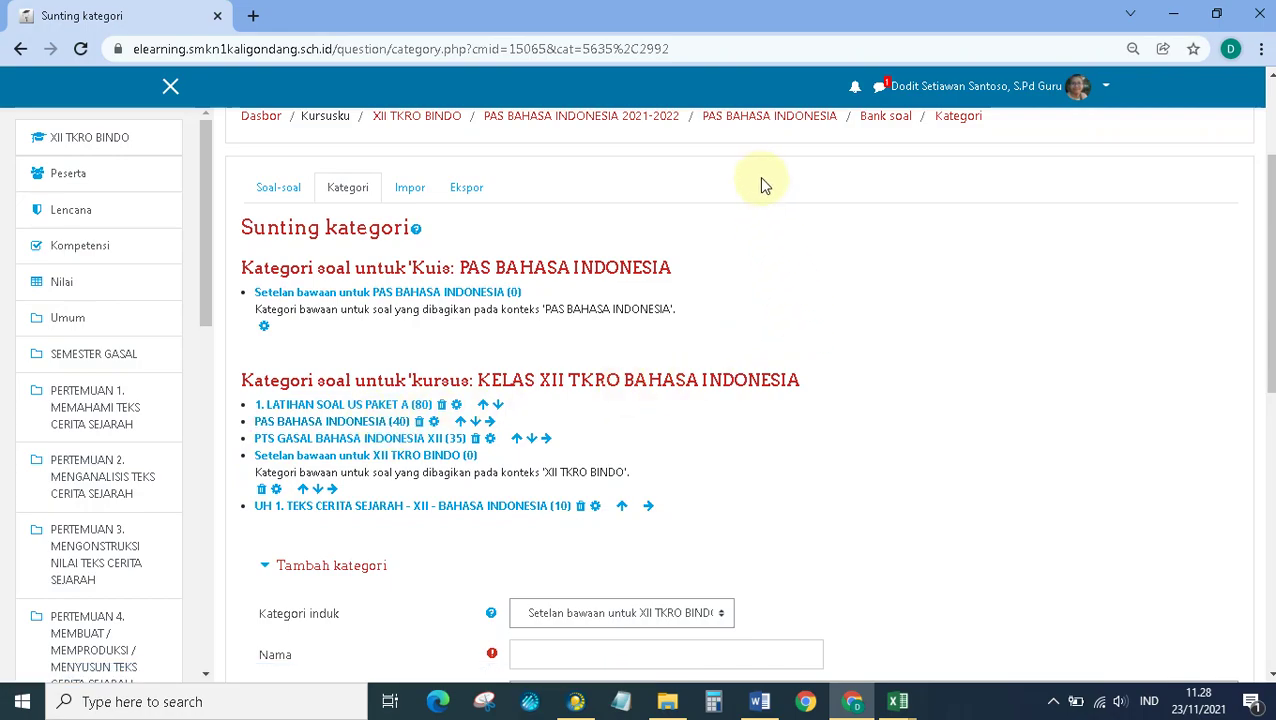
Step: Return to the PAS BAHASA INDONESIA quiz and open its question editing page
click(763, 118)
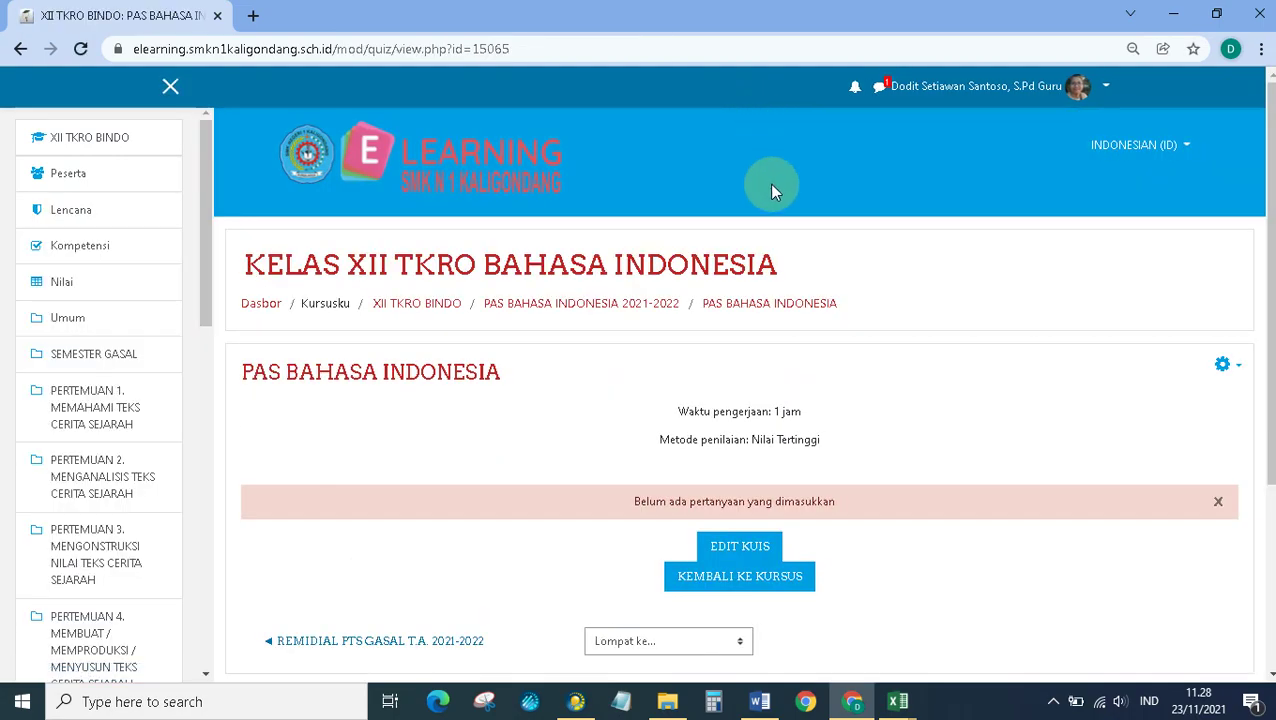
scroll(920, 401, down, 2)
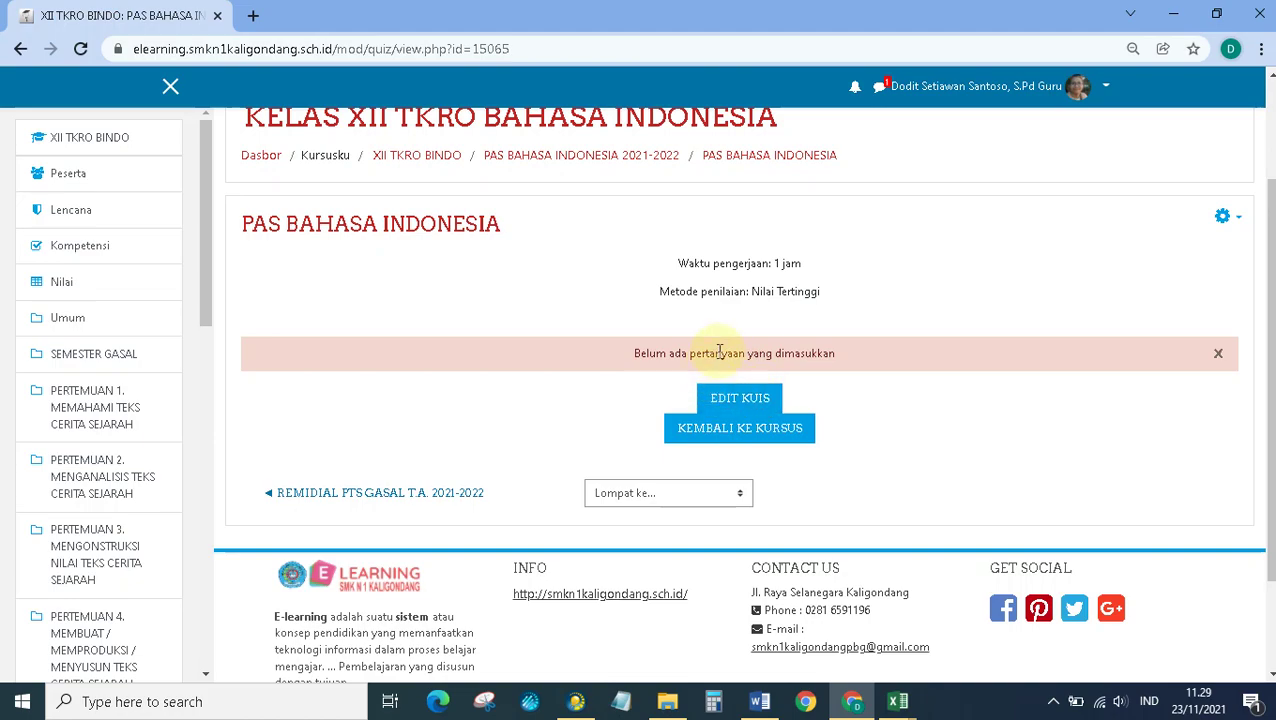
click(732, 405)
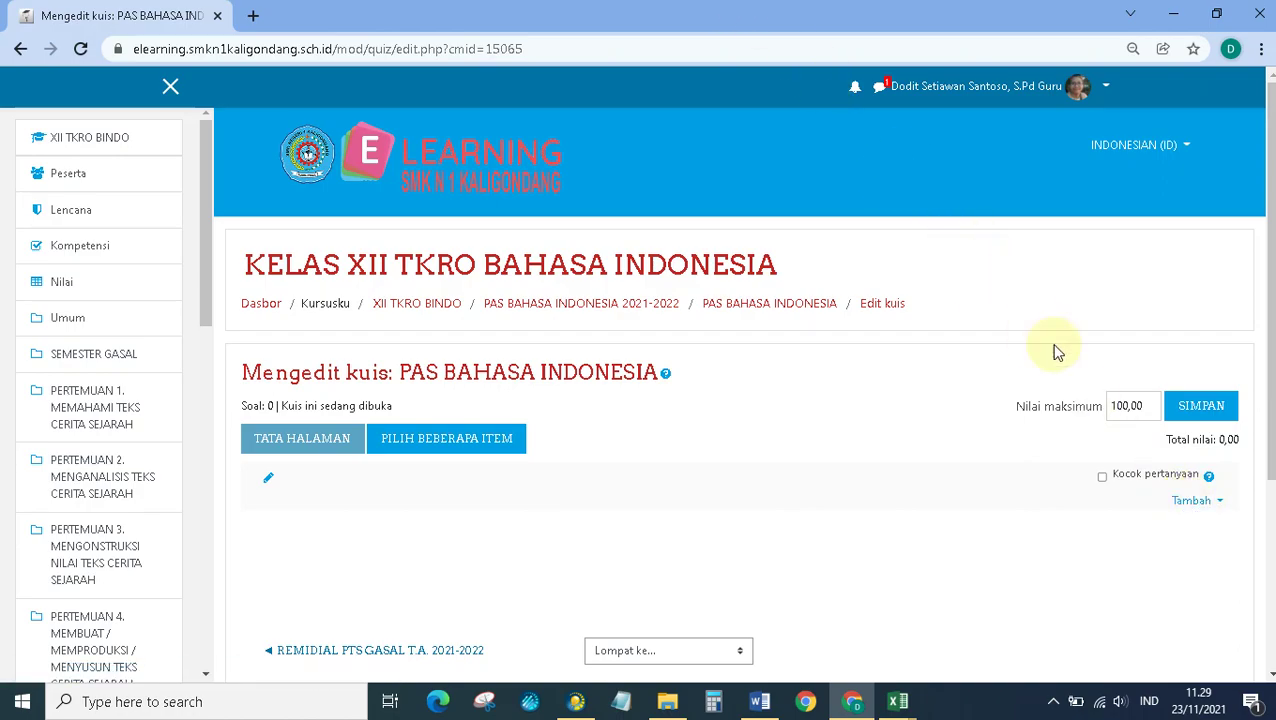
Step: Start adding random questions to the quiz, with PAS BAHASA INDONESIA as the existing source category
click(1202, 504)
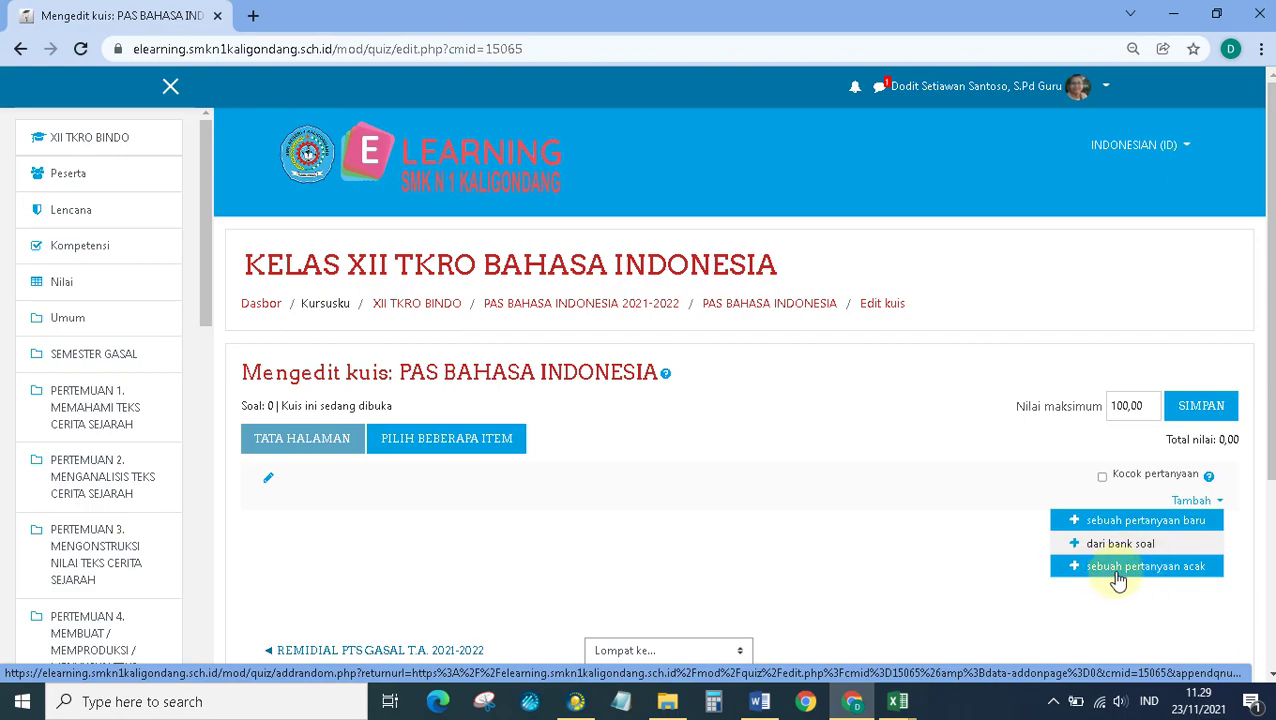
click(1146, 572)
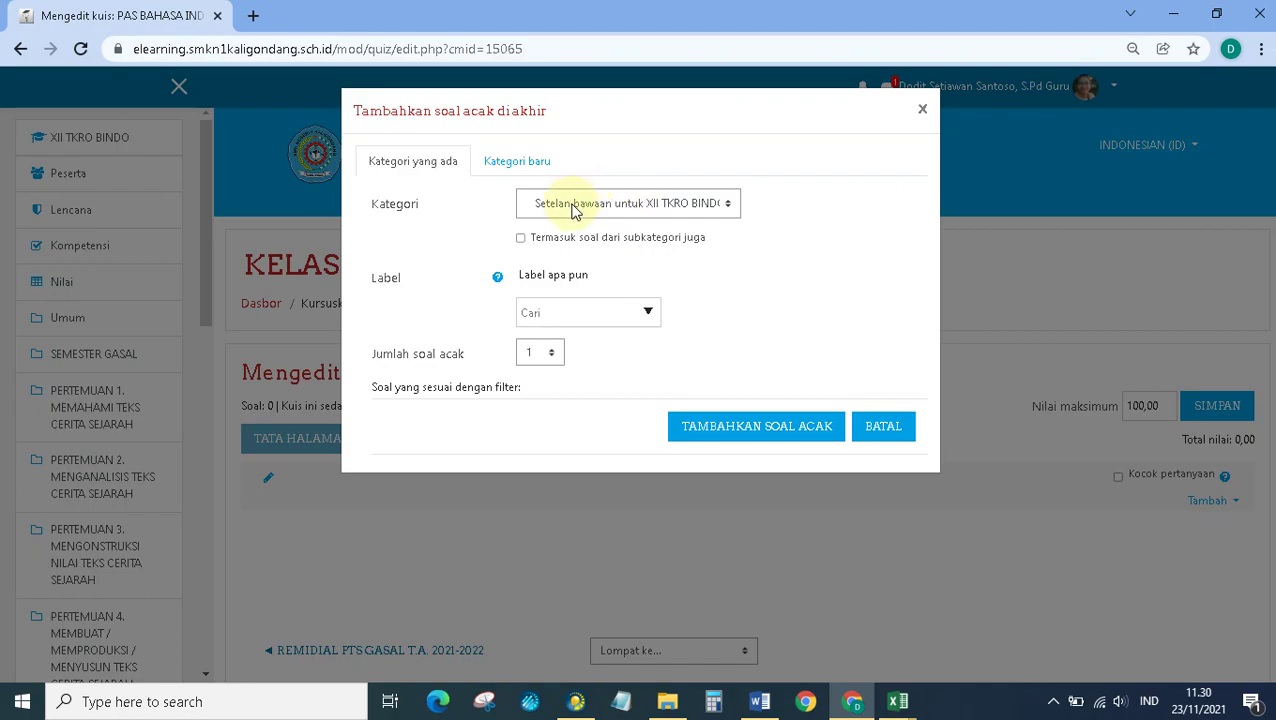
click(636, 210)
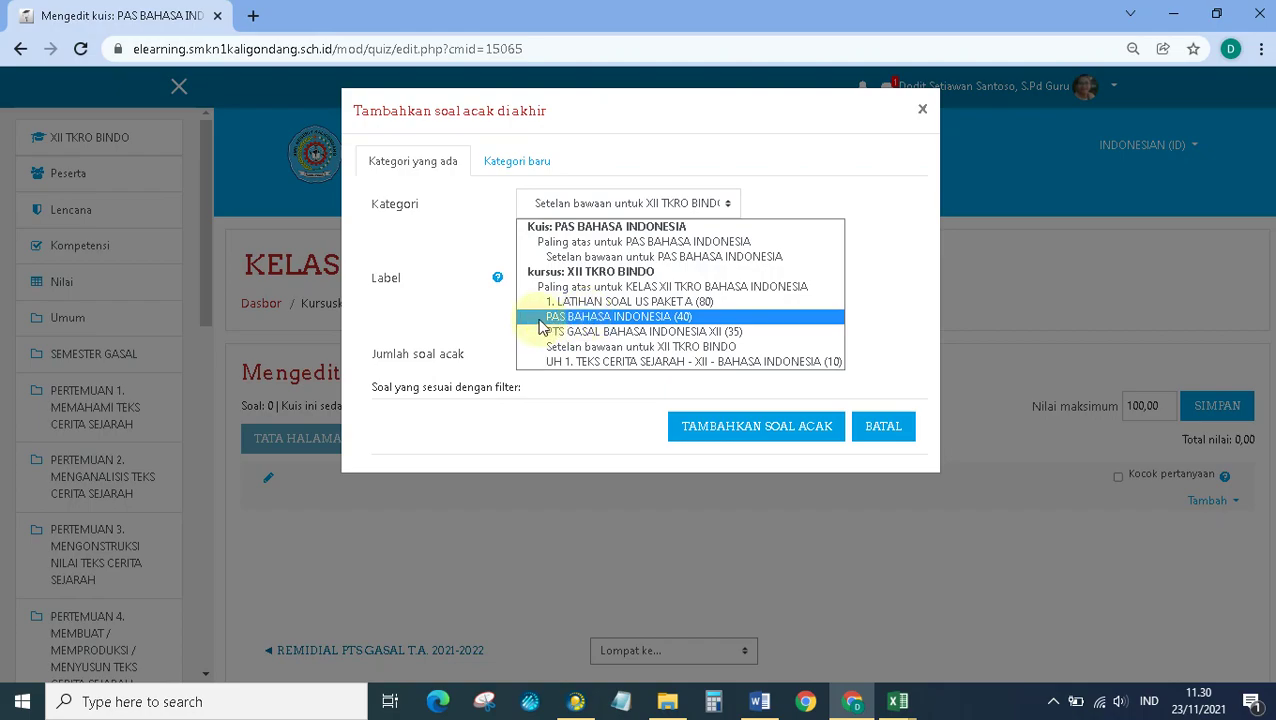
click(674, 318)
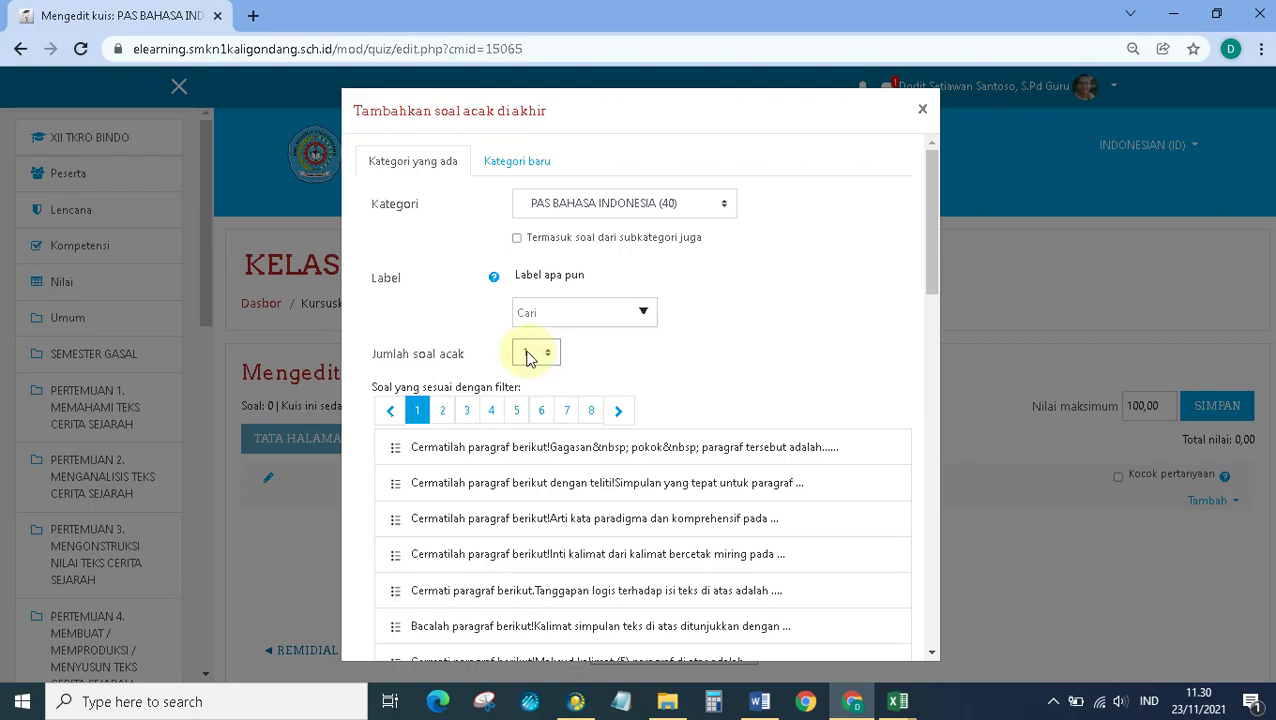
Step: Set the number of random questions to 20 and add them to the quiz
click(530, 359)
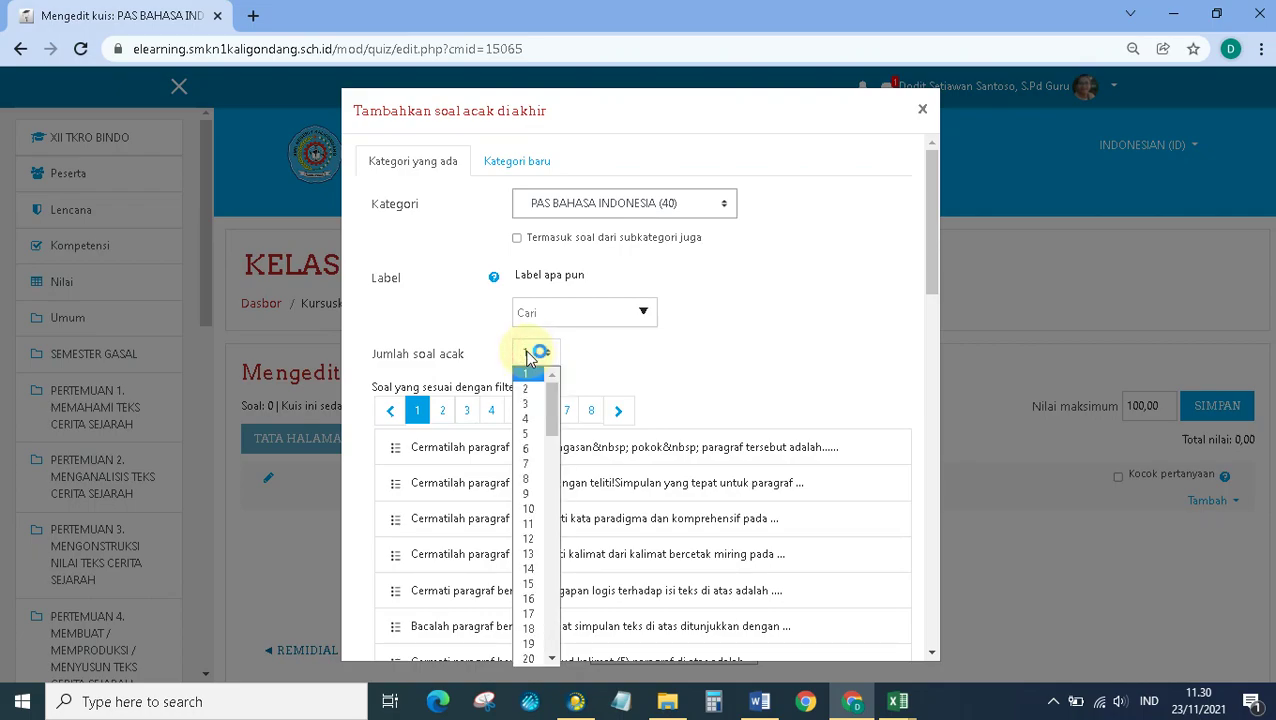
click(528, 662)
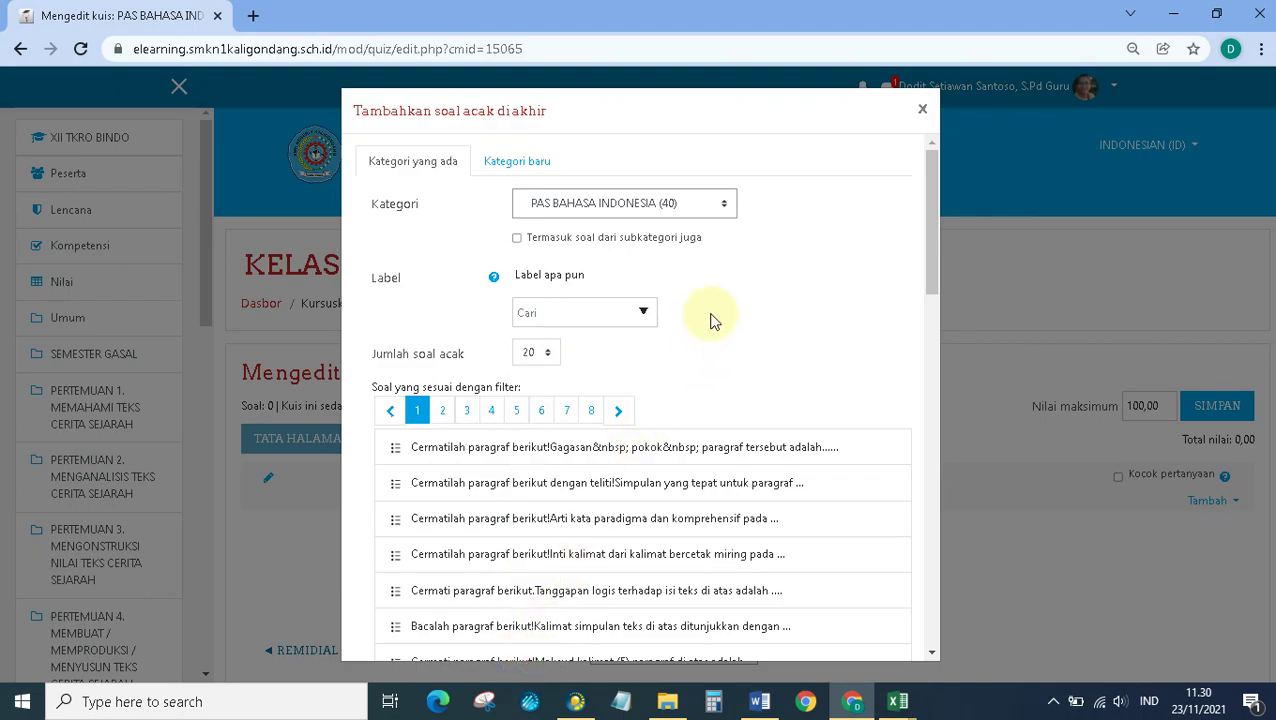
scroll(710, 320, down, 1)
click(547, 250)
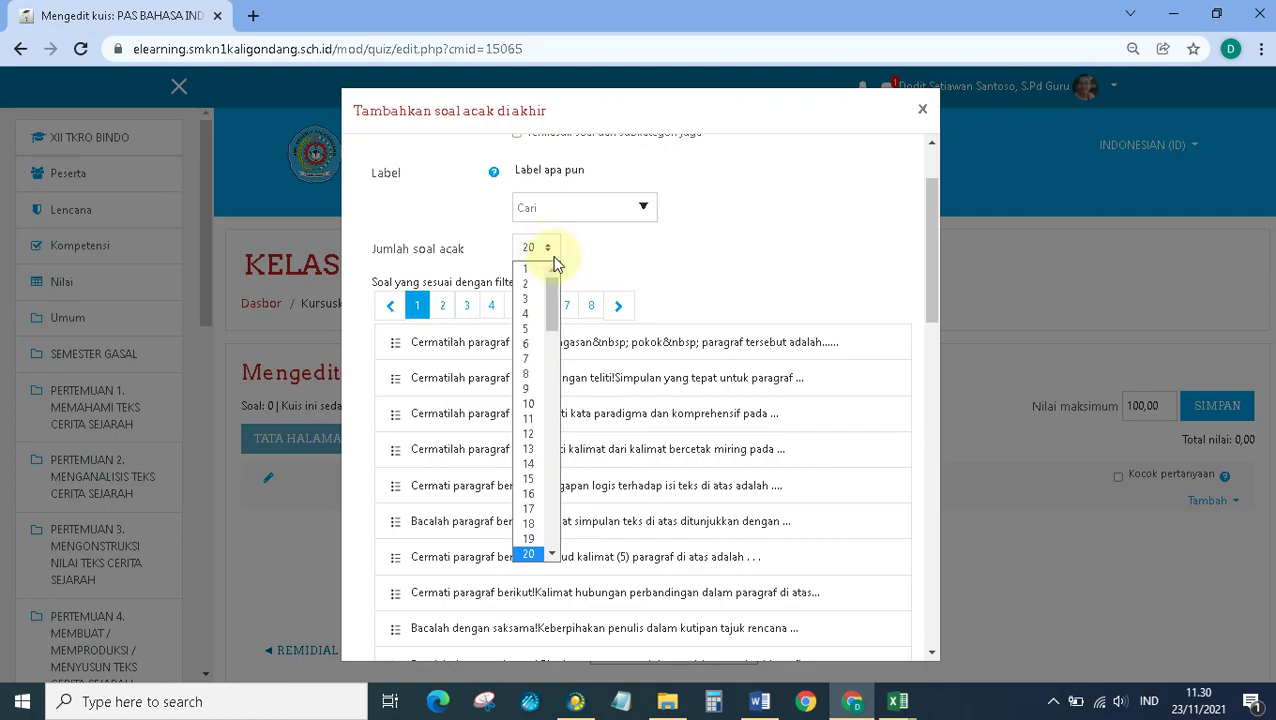
scroll(555, 320, down, 4)
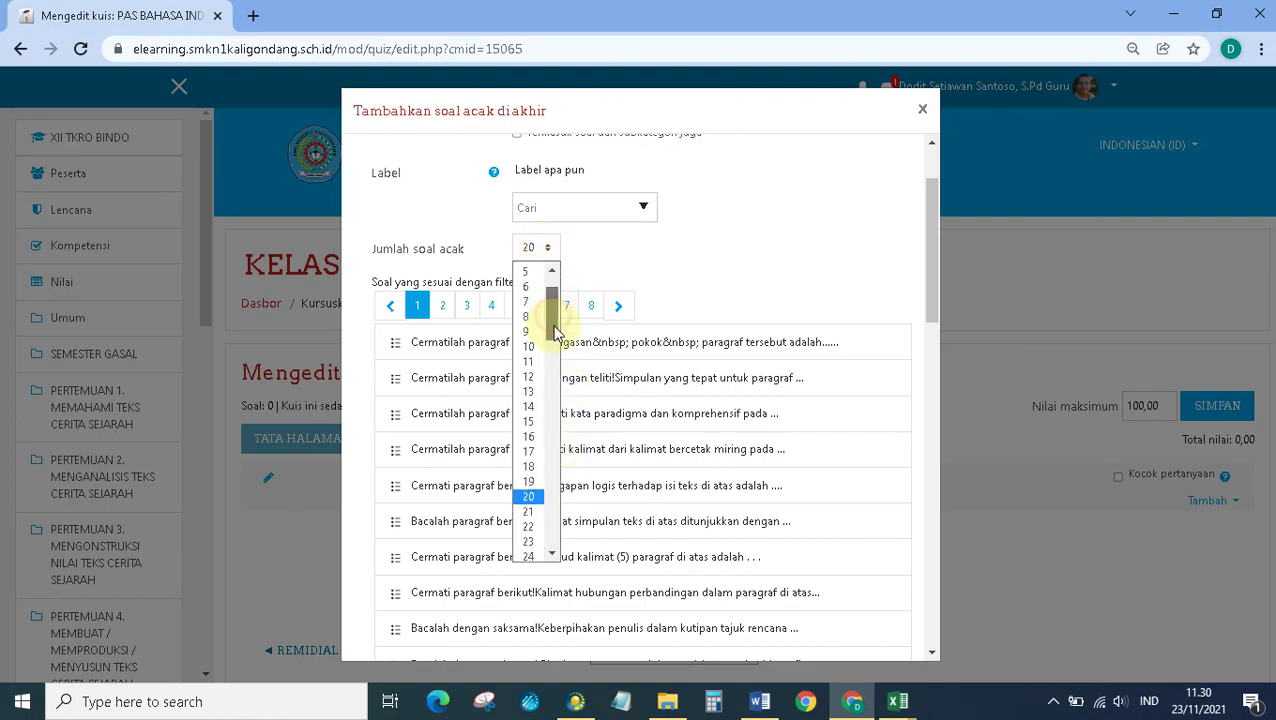
scroll(555, 320, up, 3)
scroll(555, 300, up, 1)
click(533, 250)
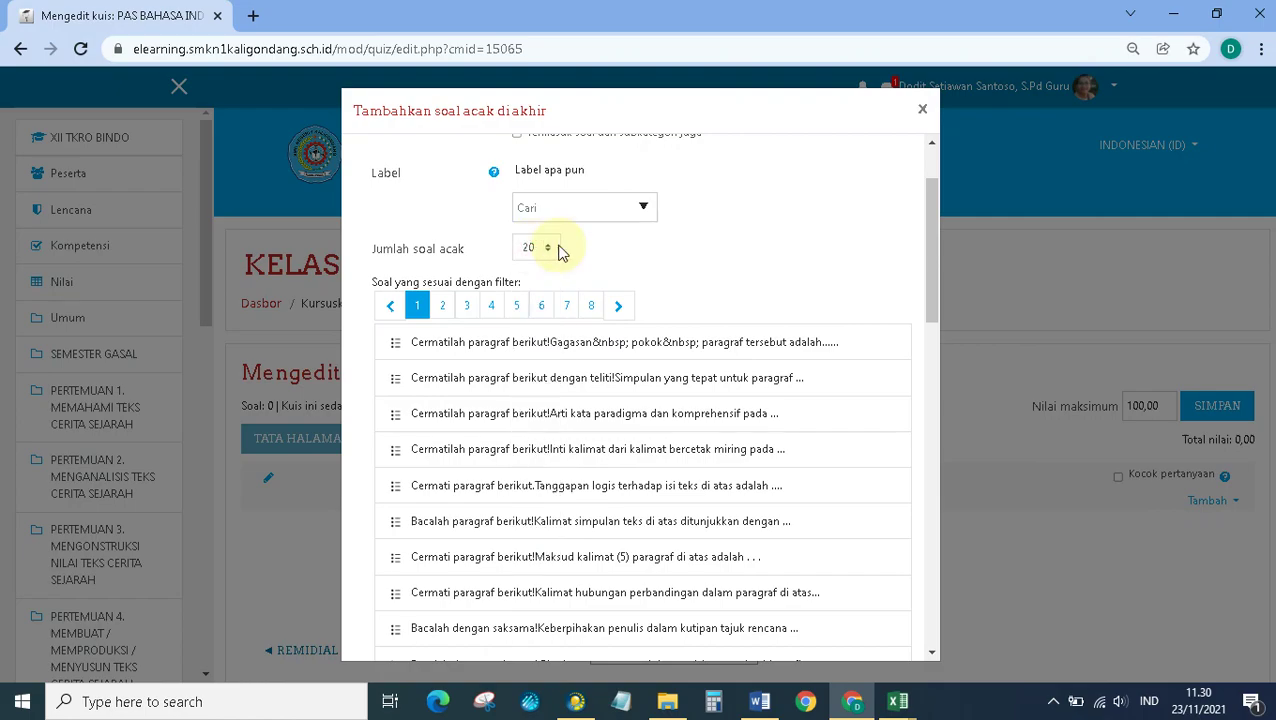
scroll(769, 276, down, 3)
scroll(769, 276, down, 15)
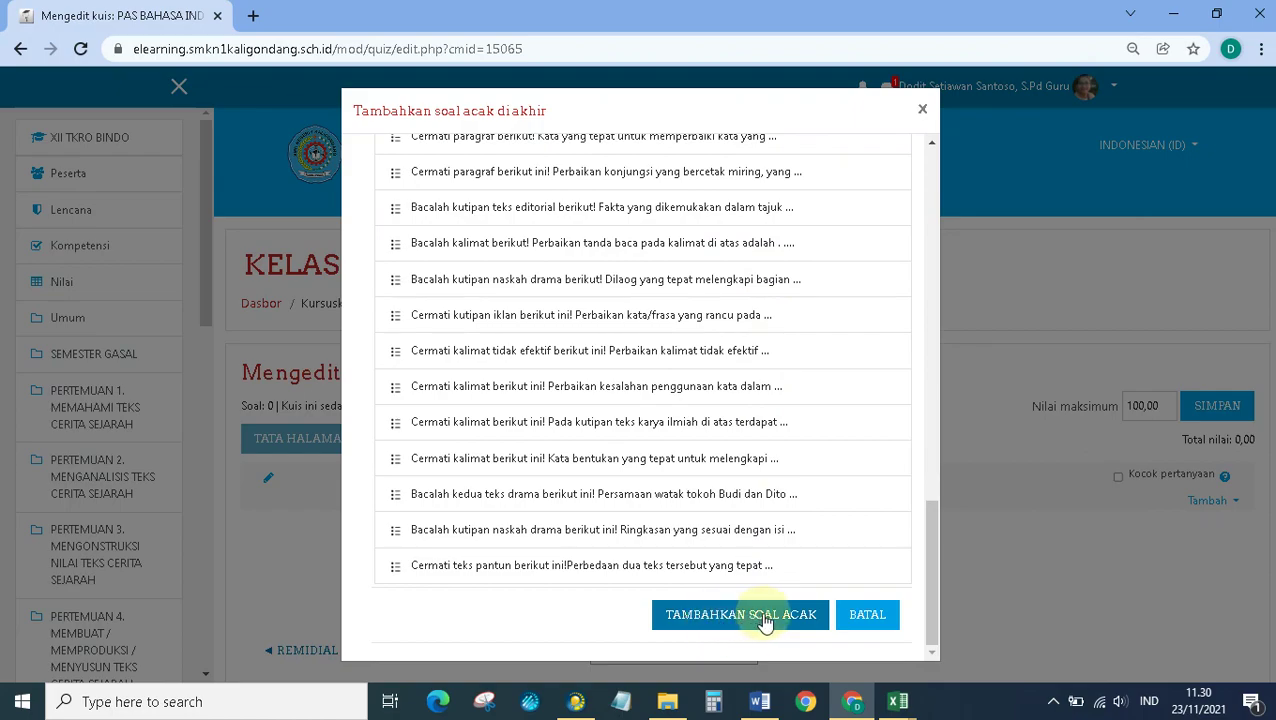
click(765, 620)
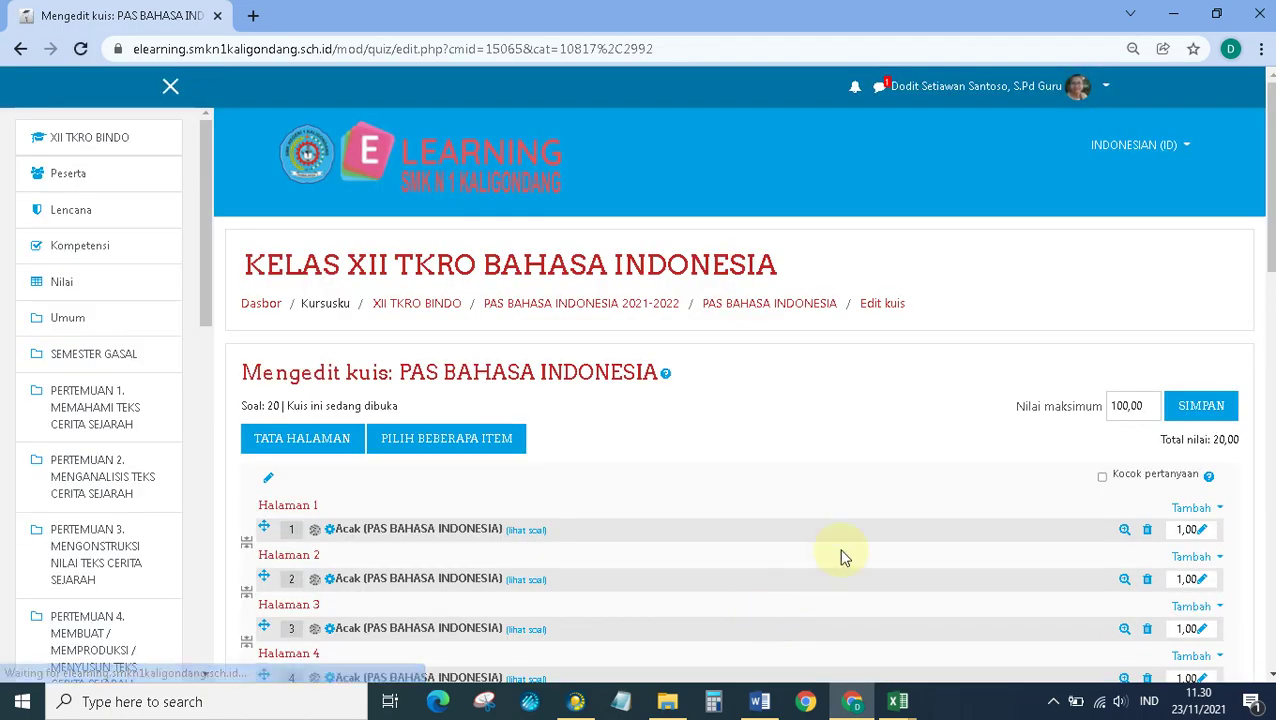
Step: Review the random question entries and their page layout throughout the quiz
scroll(900, 507, down, 8)
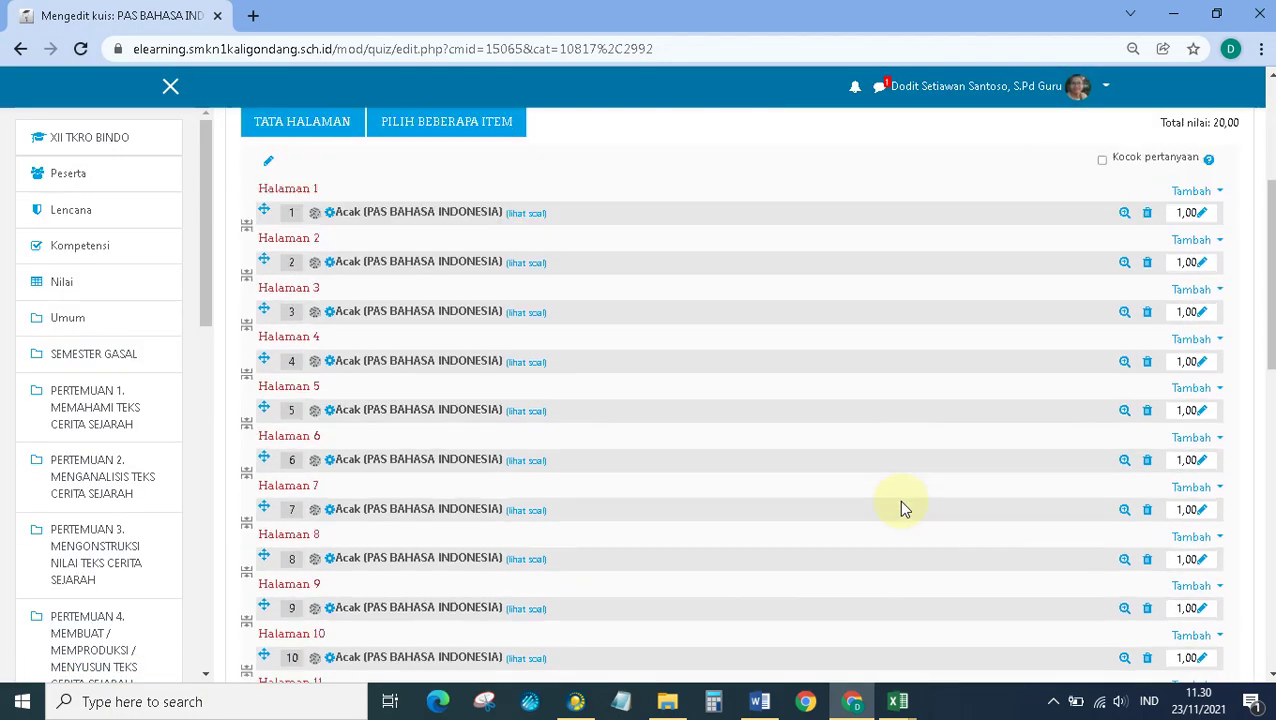
scroll(899, 498, up, 10)
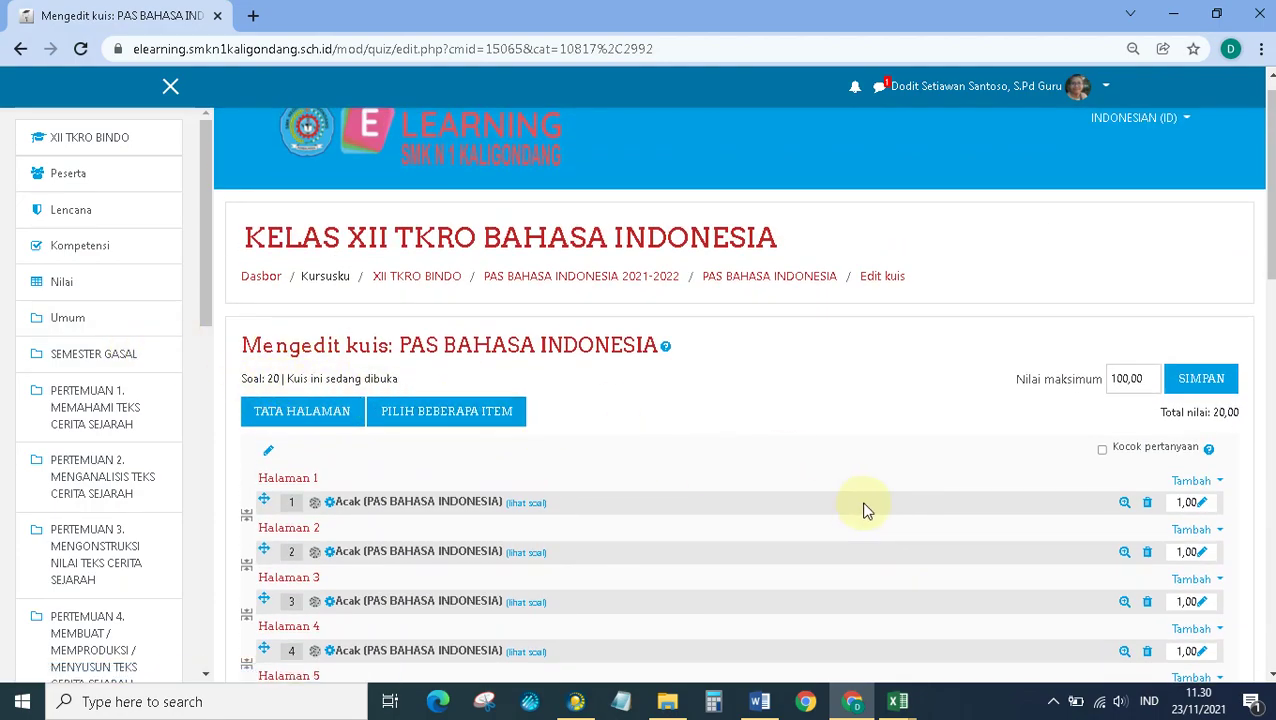
scroll(789, 553, down, 1)
scroll(789, 553, down, 2)
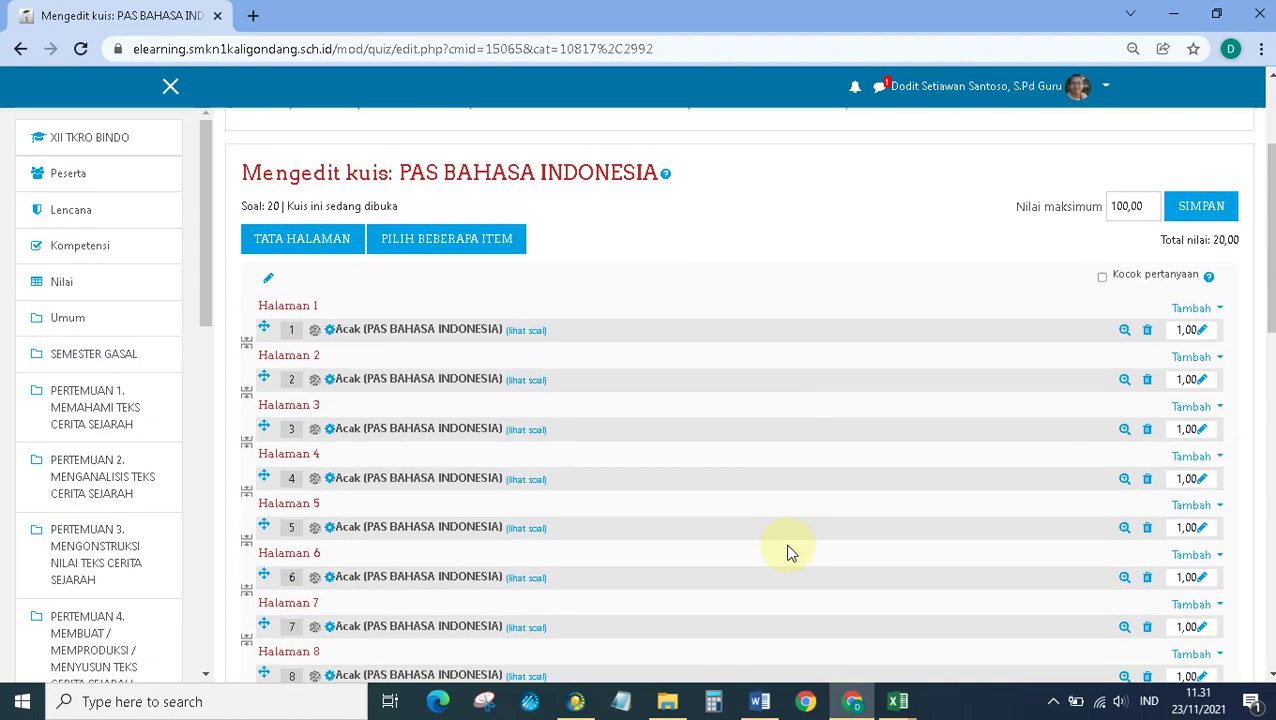
scroll(789, 553, down, 5)
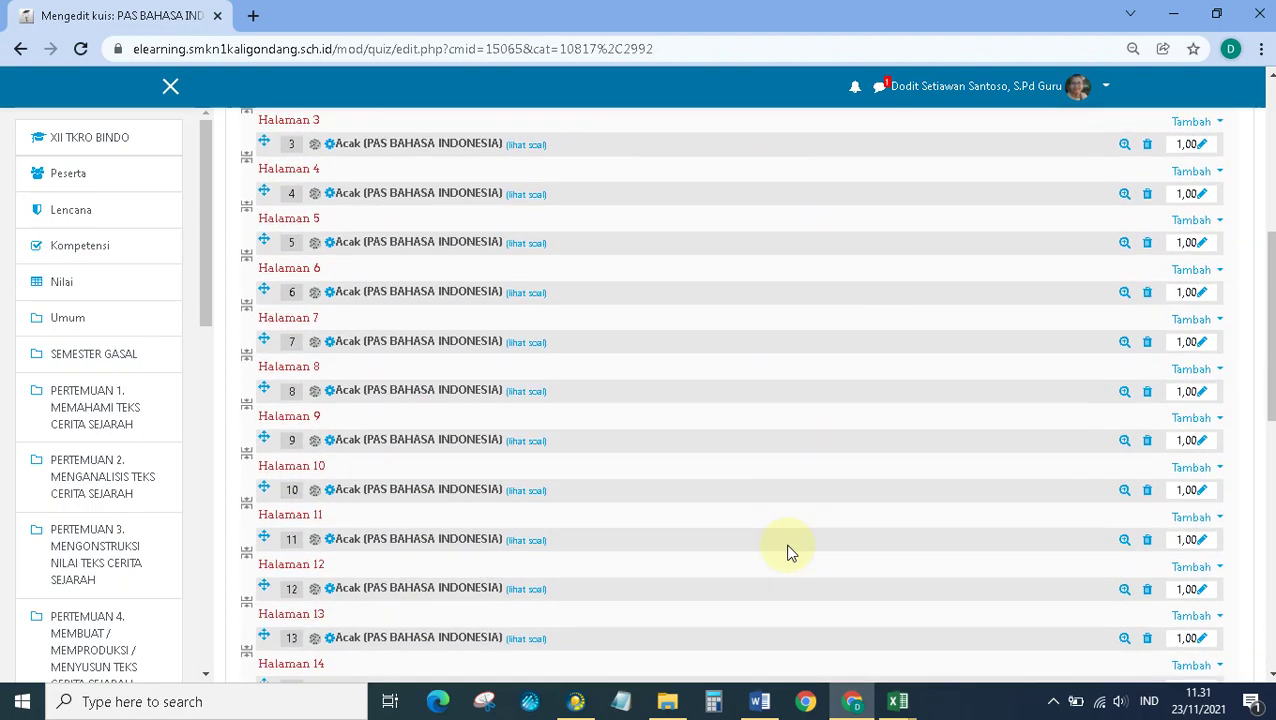
scroll(789, 553, down, 7)
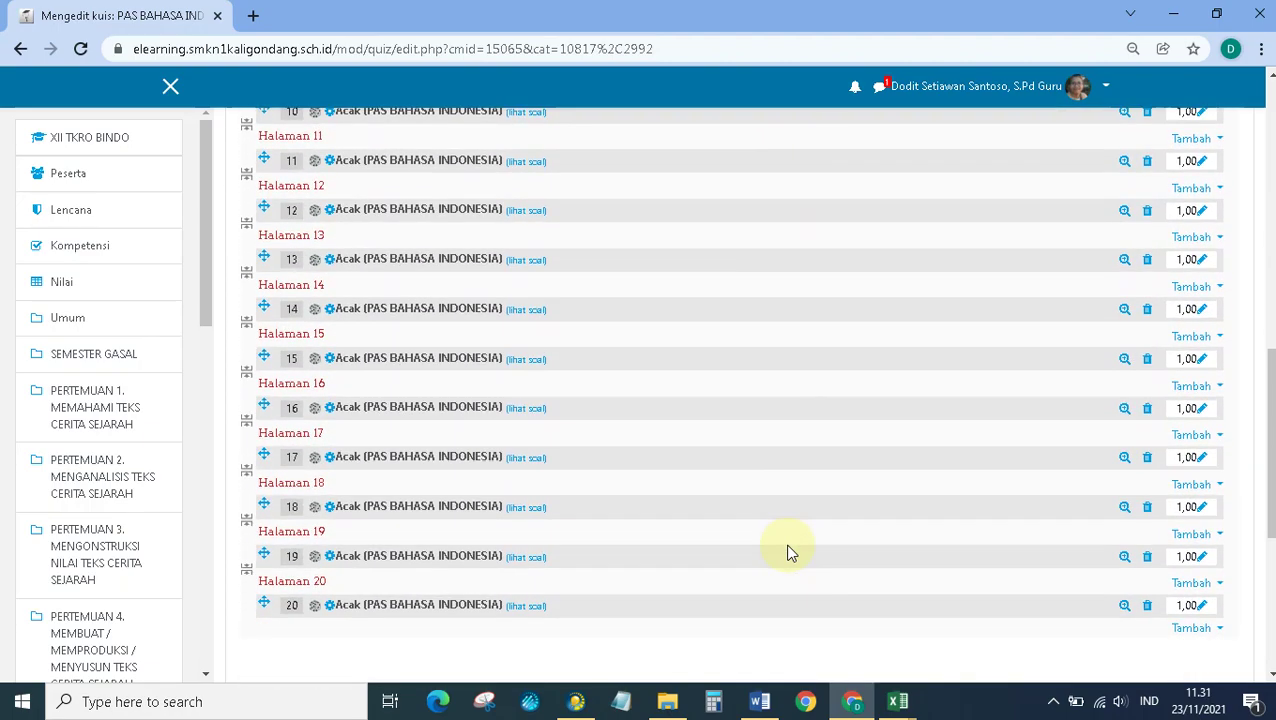
scroll(789, 553, down, 5)
scroll(789, 553, up, 5)
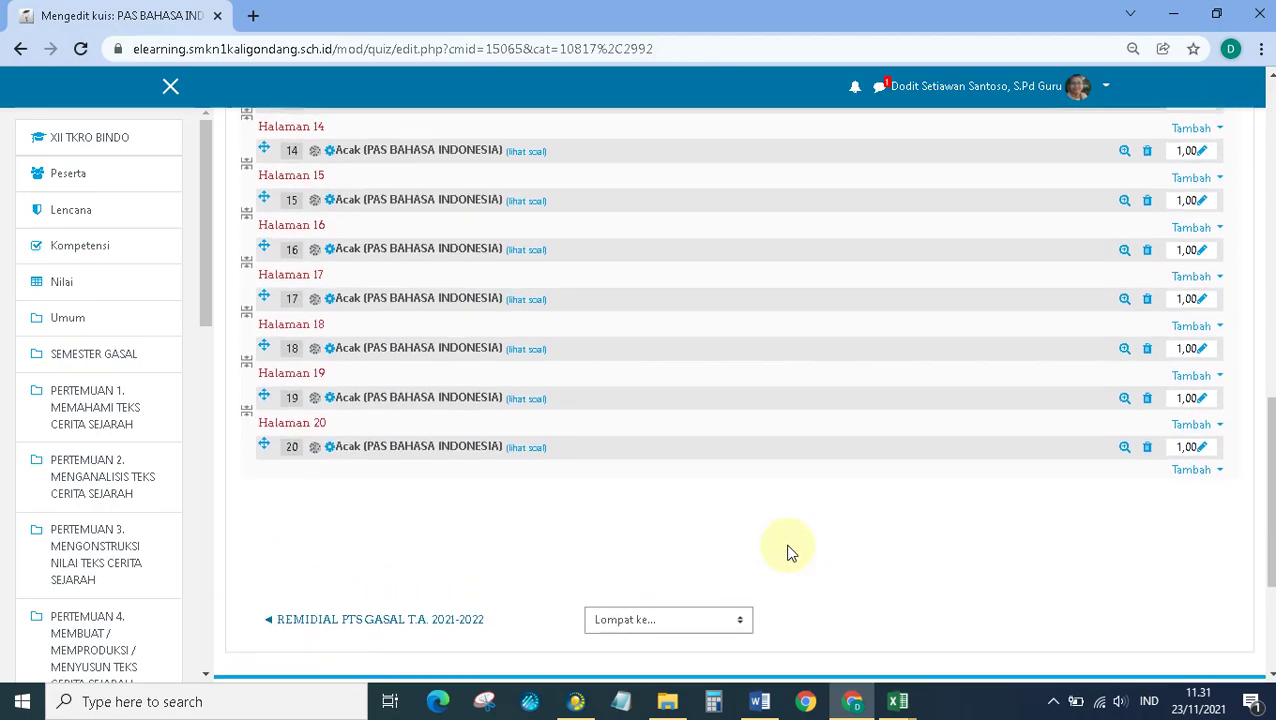
scroll(789, 553, up, 14)
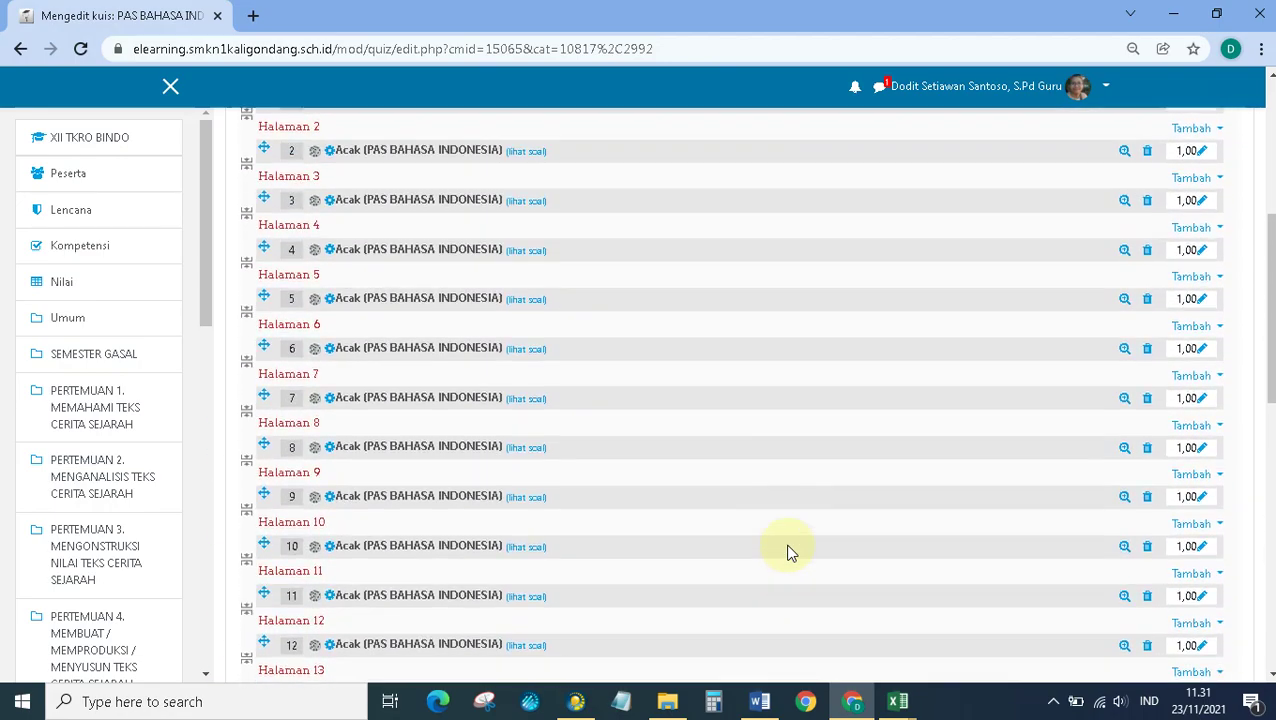
Step: Return to the PAS BAHASA INDONESIA quiz overview and start a timed preview attempt
scroll(789, 553, down, 2)
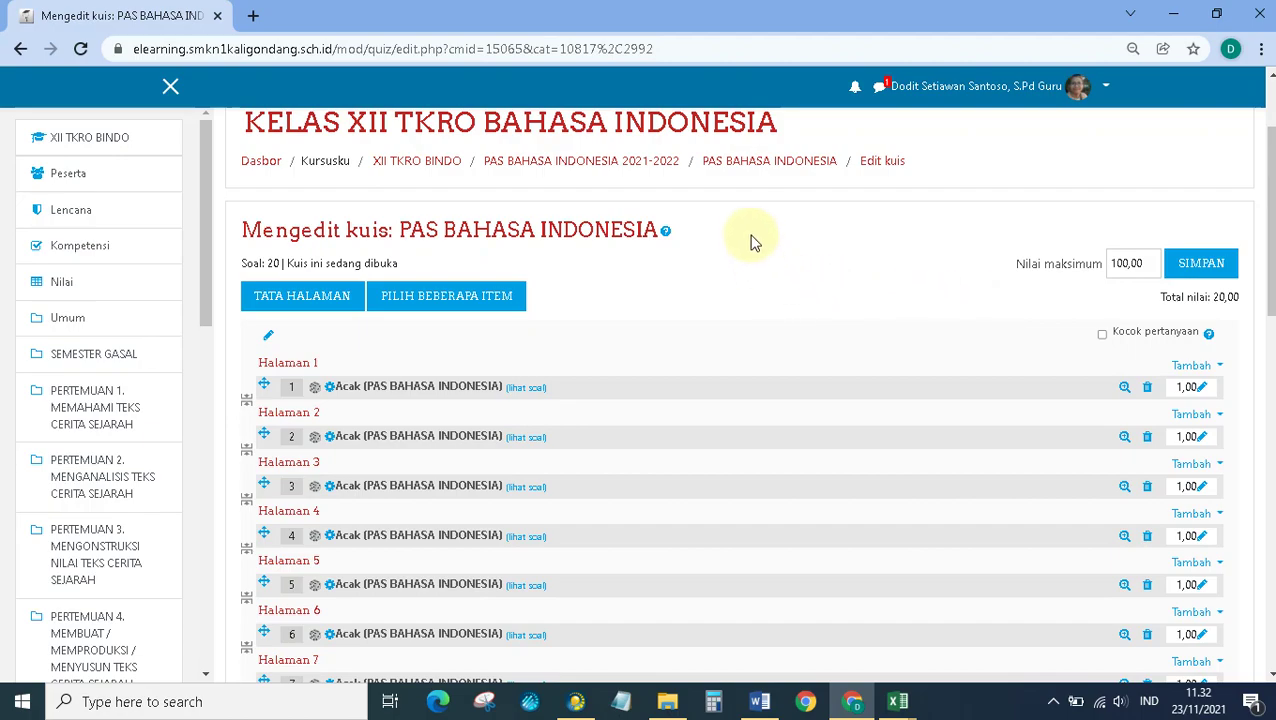
click(757, 172)
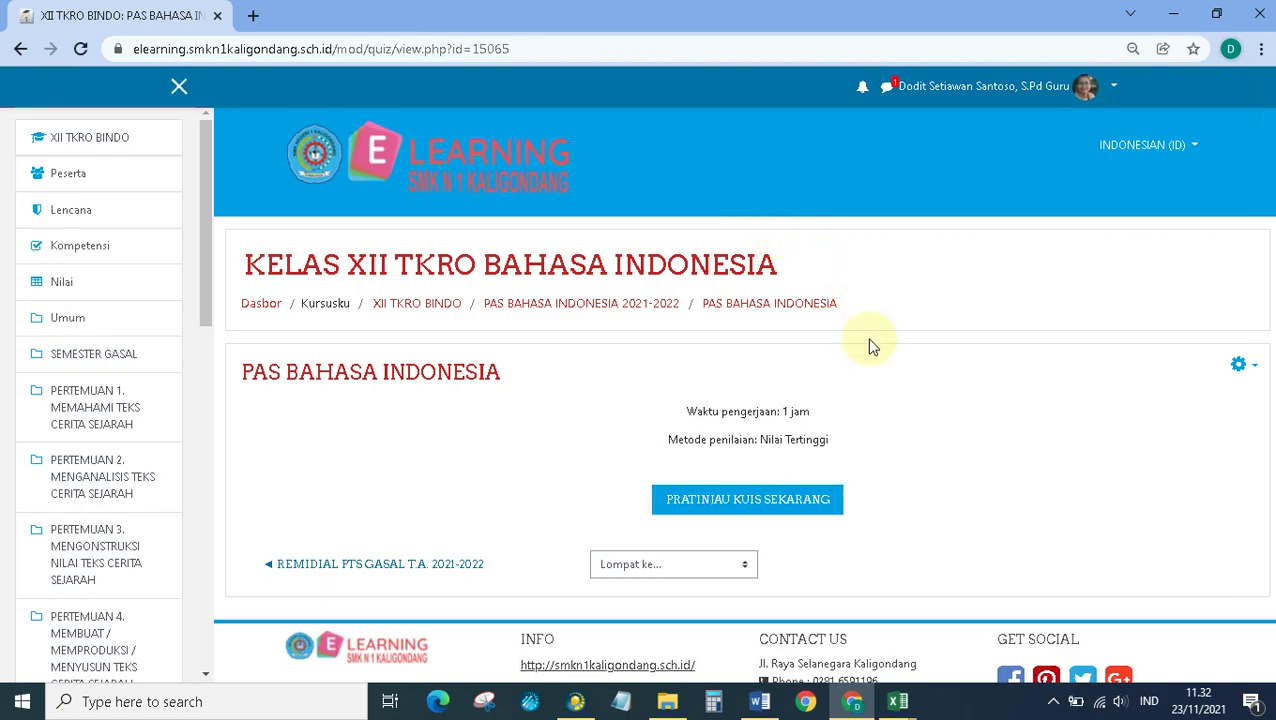
click(731, 507)
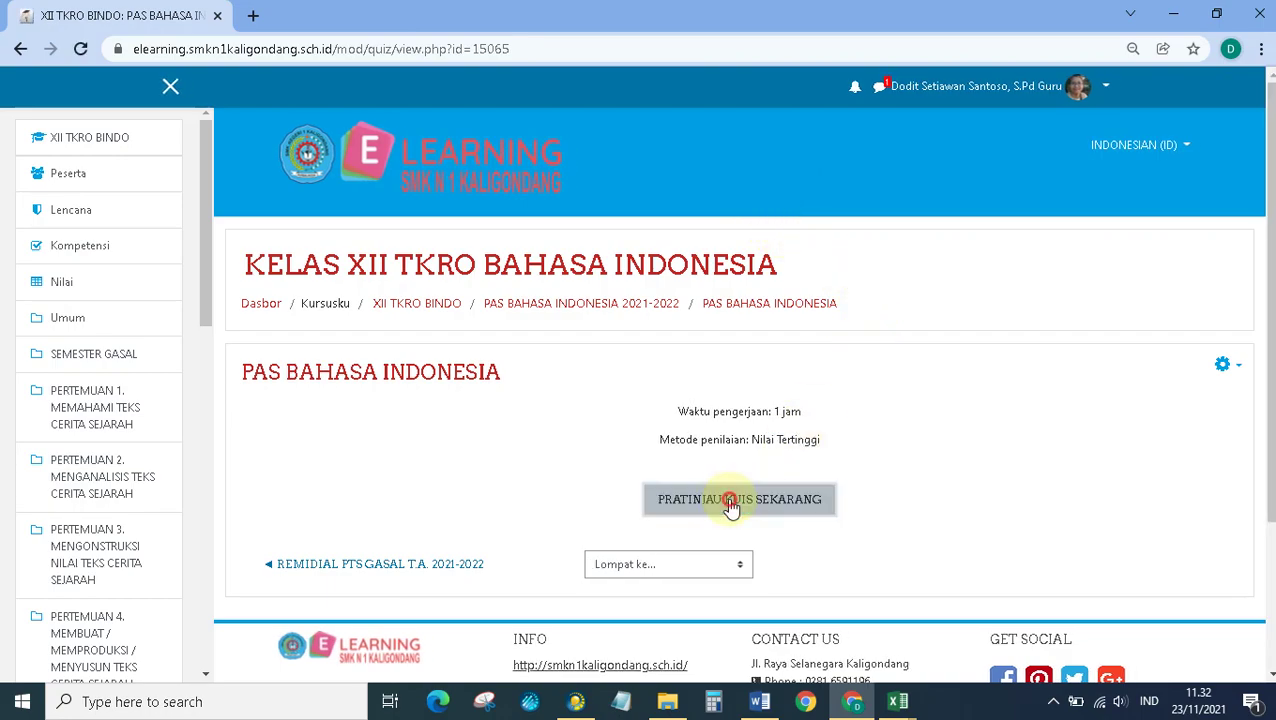
click(507, 468)
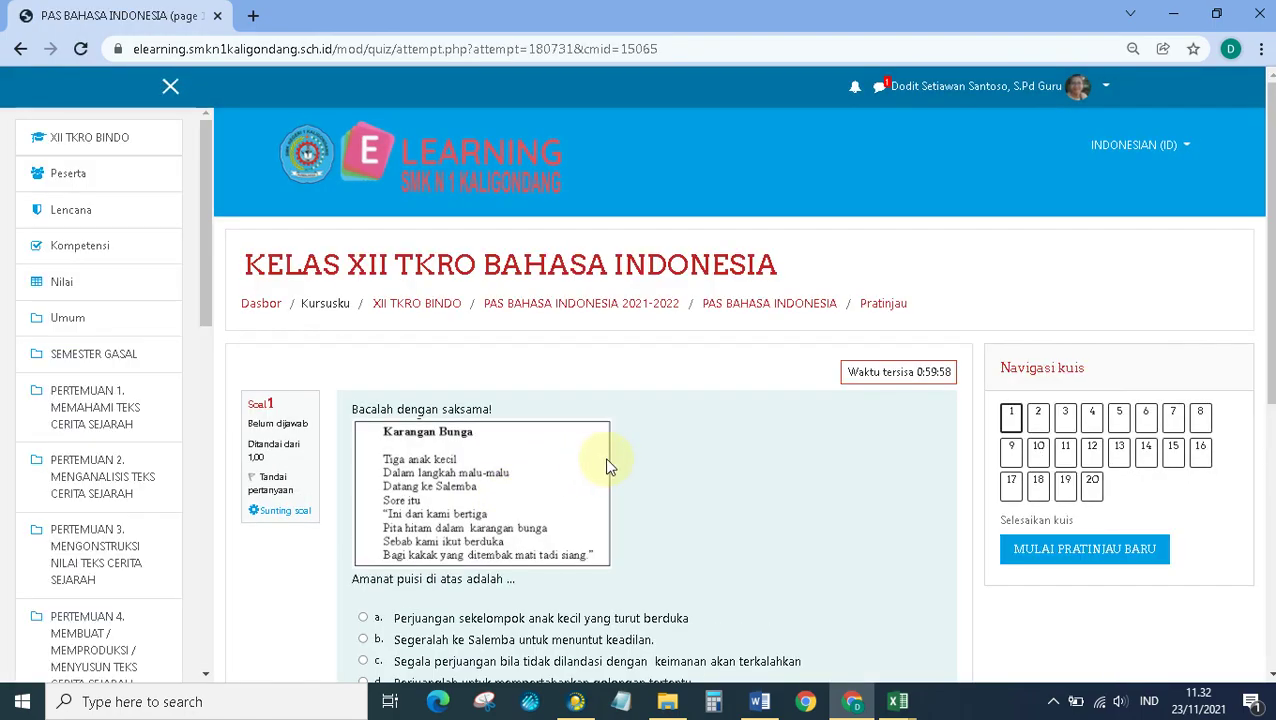
Step: Examine questions 1, 2 and 3 of the preview attempt, going through them in order
scroll(647, 464, down, 2)
scroll(650, 466, down, 1)
scroll(650, 466, up, 1)
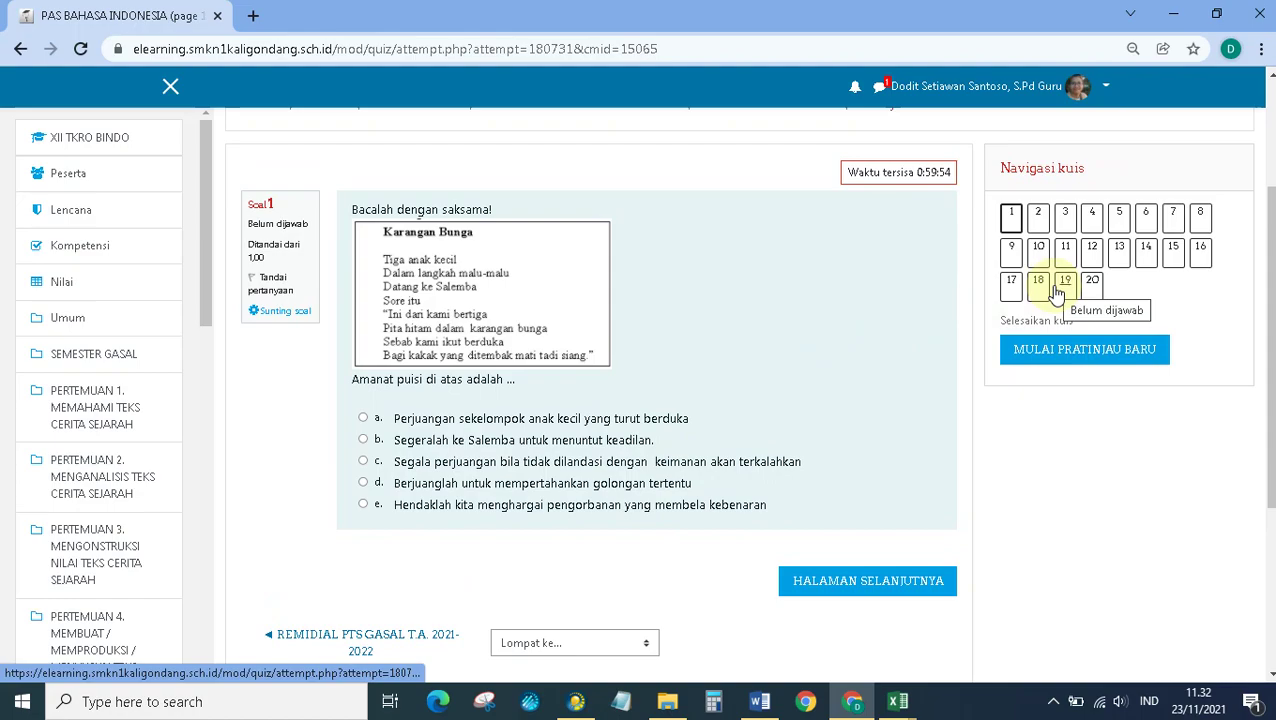
click(1065, 222)
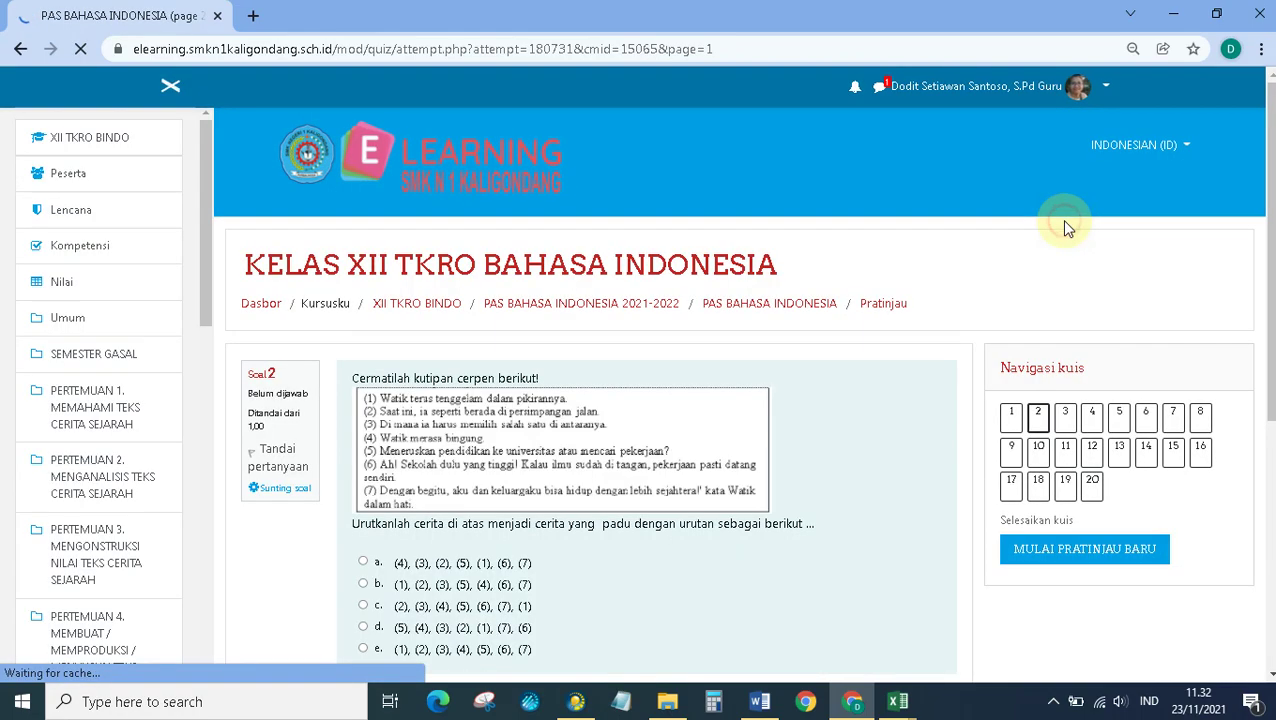
click(1066, 420)
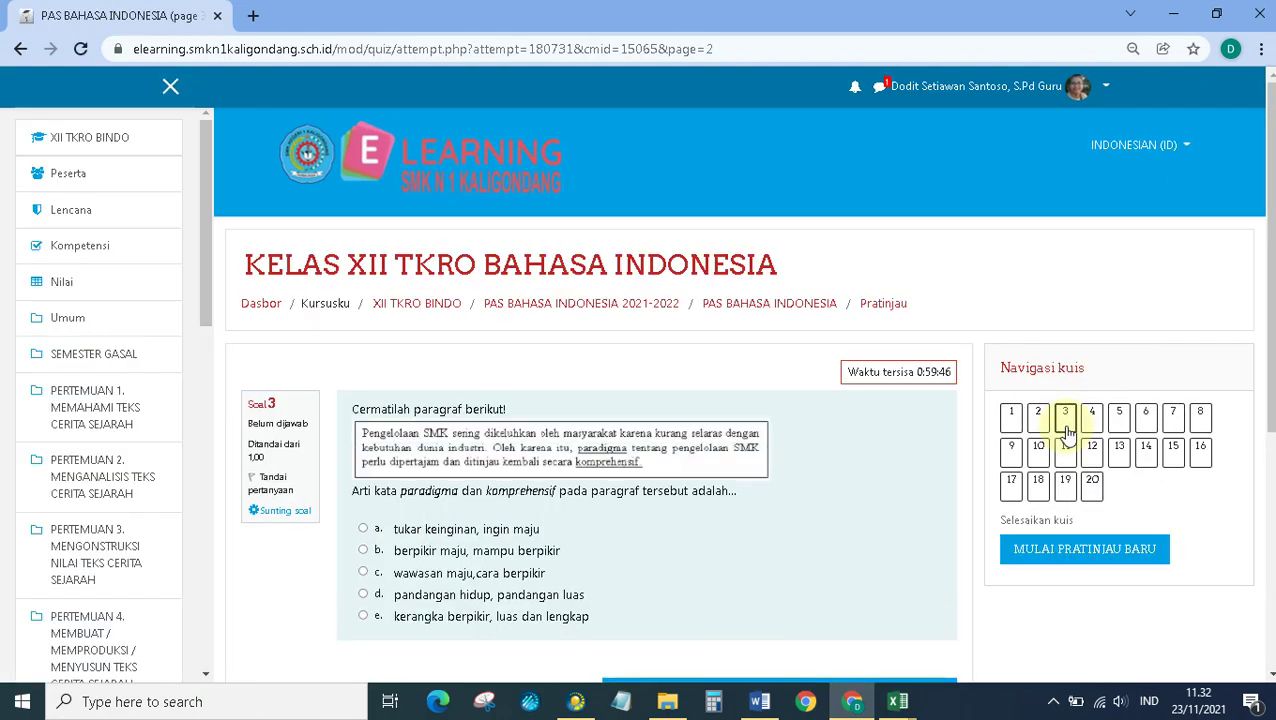
Step: Start a new preview attempt to check its first question, and return to the PAS BAHASA INDONESIA quiz overview
scroll(1114, 567, down, 3)
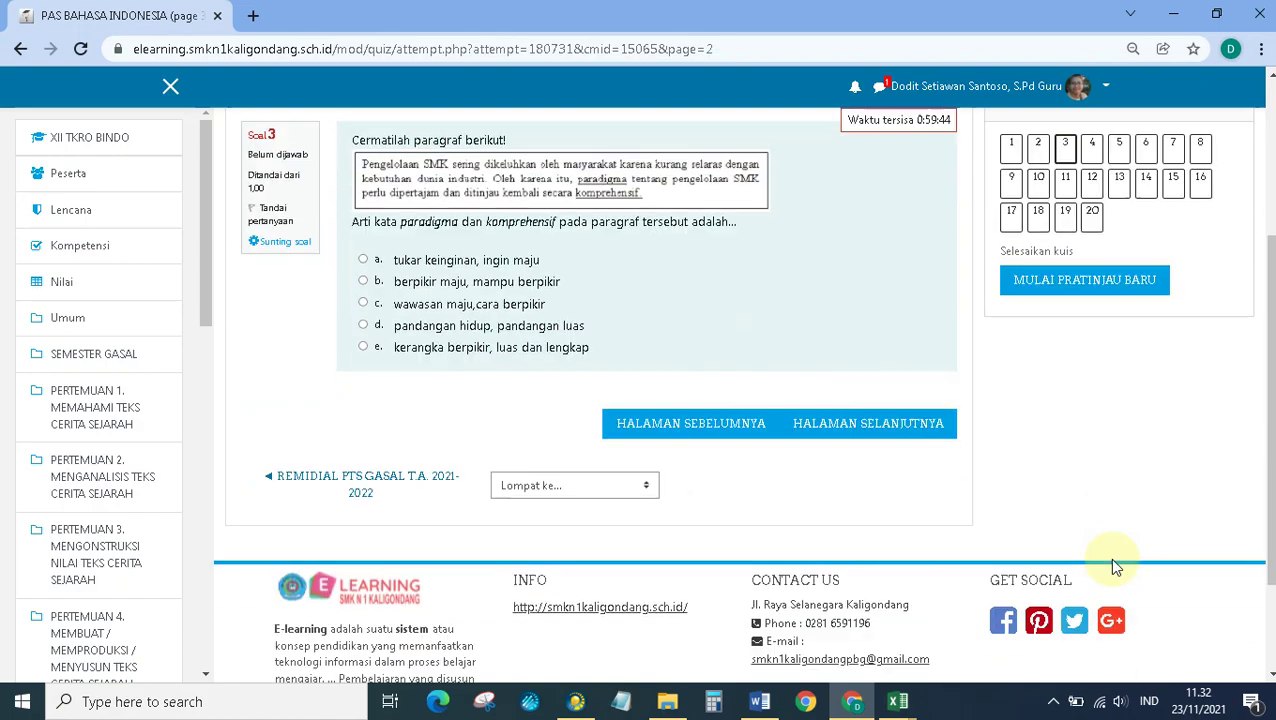
click(1105, 286)
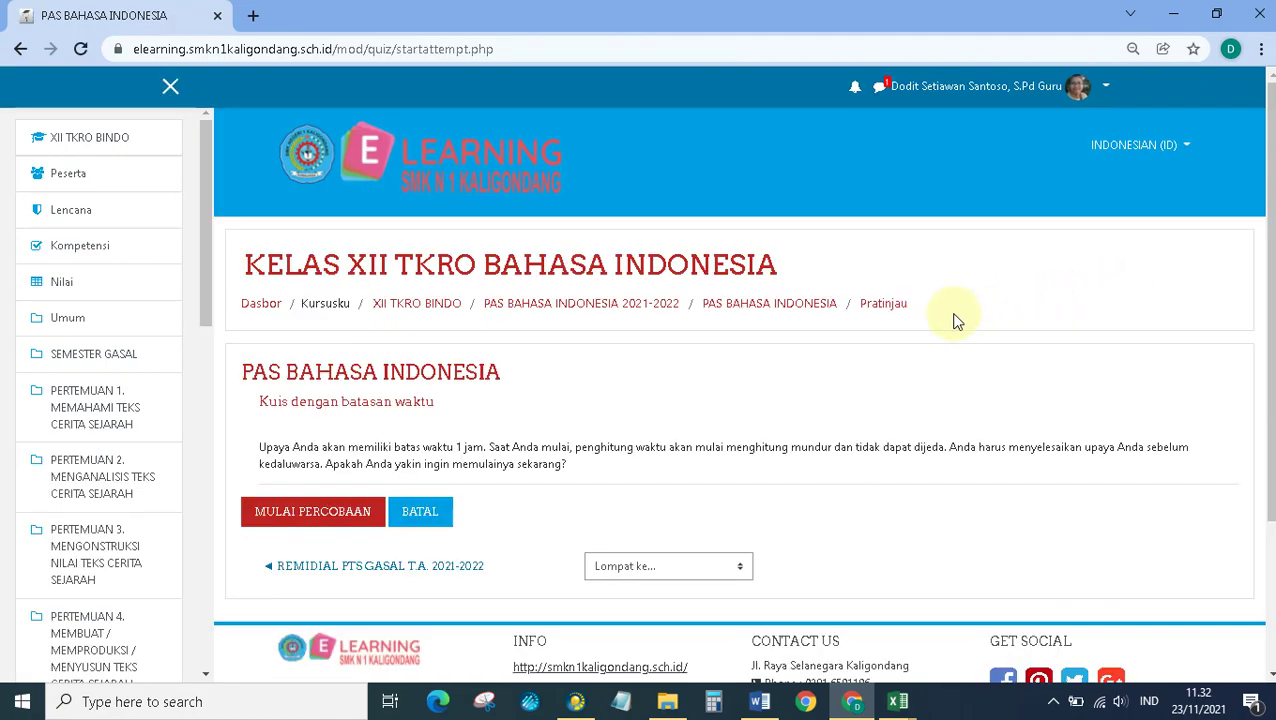
click(314, 522)
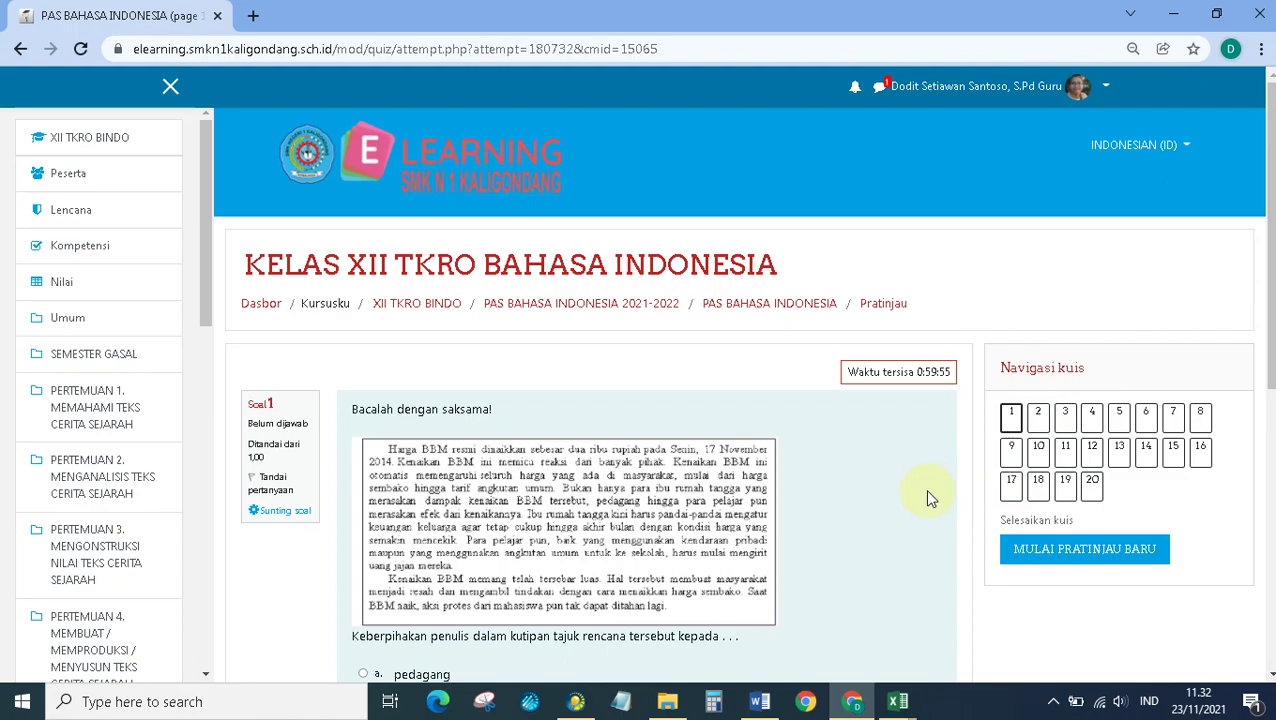
scroll(926, 497, down, 3)
scroll(926, 497, up, 2)
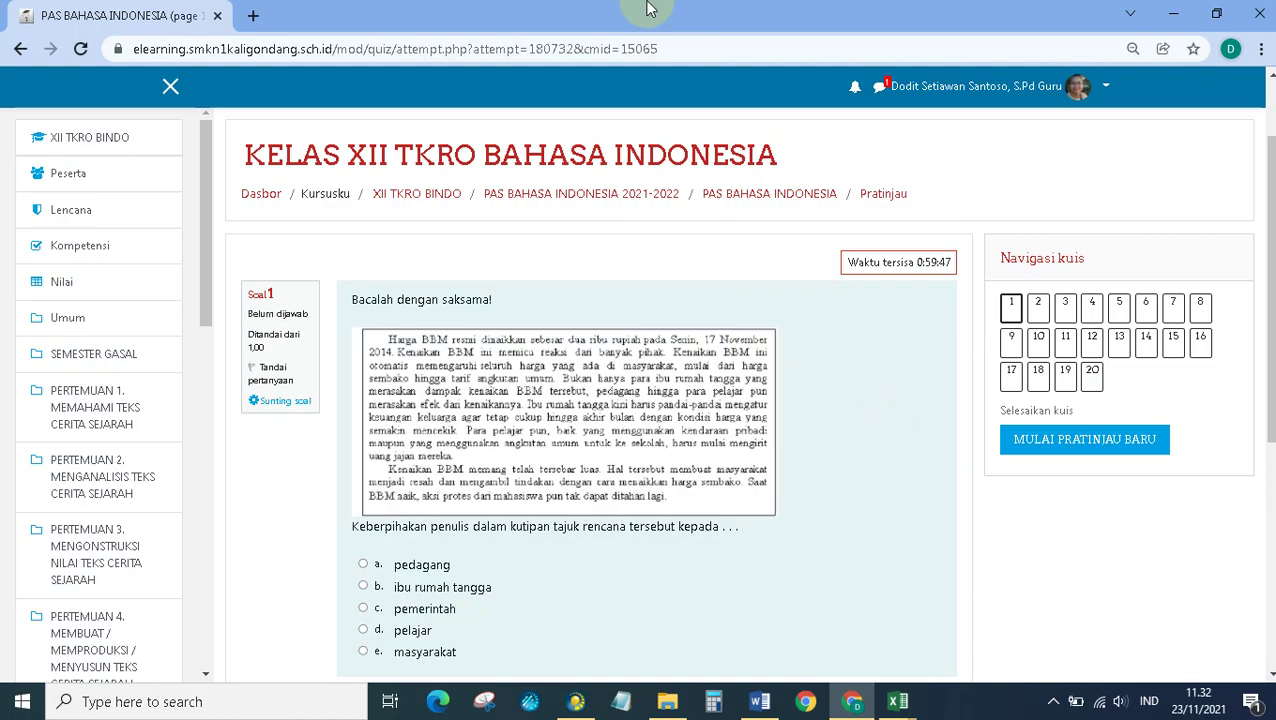
mouse_move(648, 9)
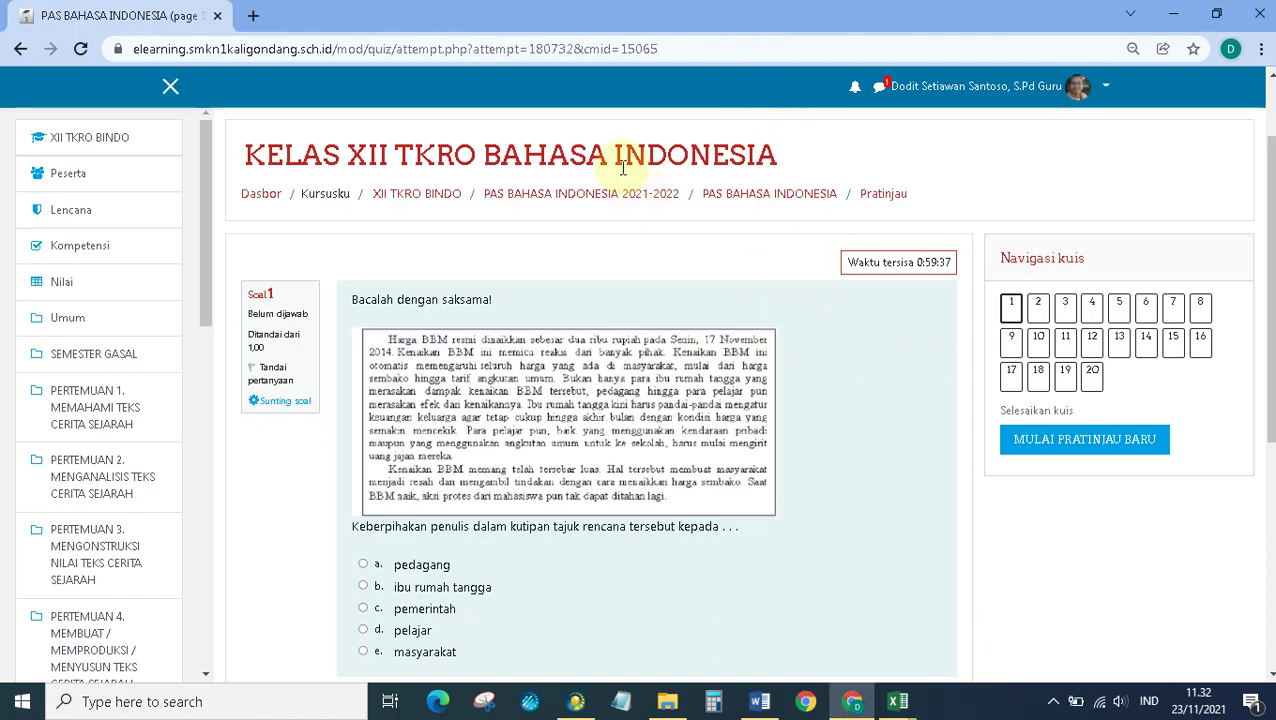
click(738, 196)
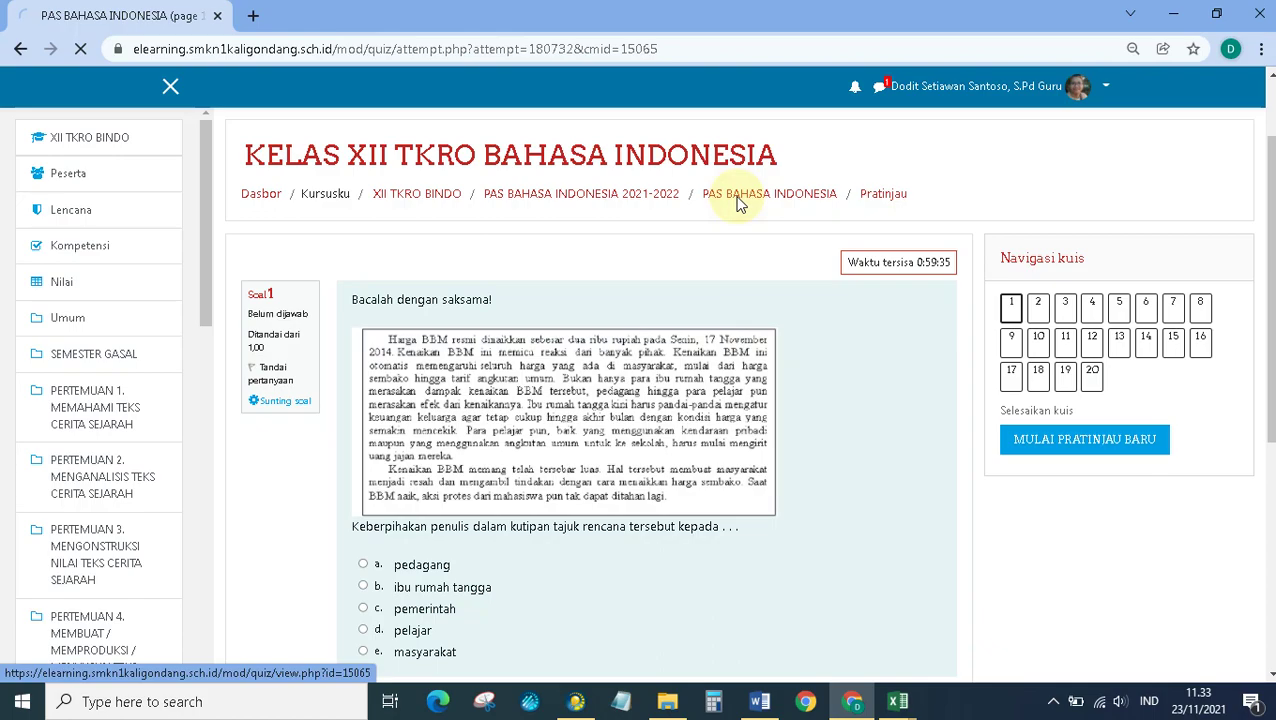